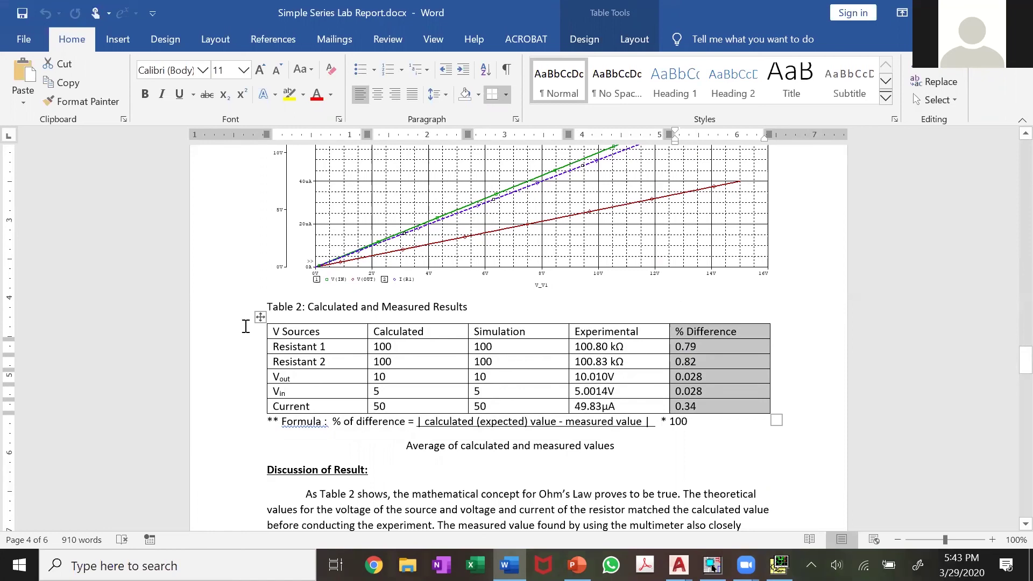
Review the lab report from Table 2 through the discussion and conclusion, and go back to the Figure 2 simulation plot
{"action": "scroll", "coordinate": [439, 361], "scroll_direction": "down", "scroll_amount": 4}
{"action": "scroll", "coordinate": [439, 361], "scroll_direction": "down", "scroll_amount": 3}
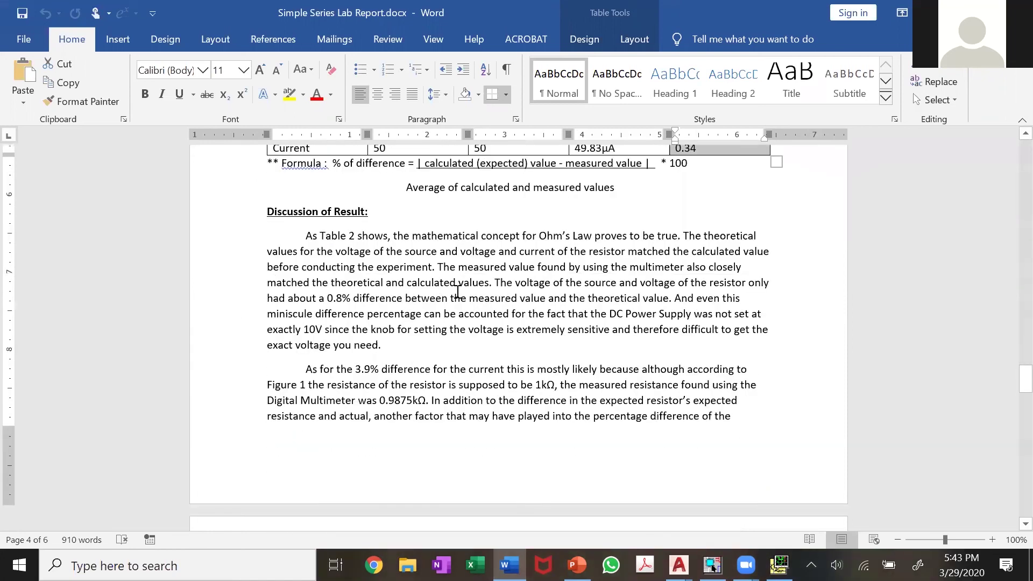
{"action": "scroll", "coordinate": [436, 277], "scroll_direction": "down", "scroll_amount": 10}
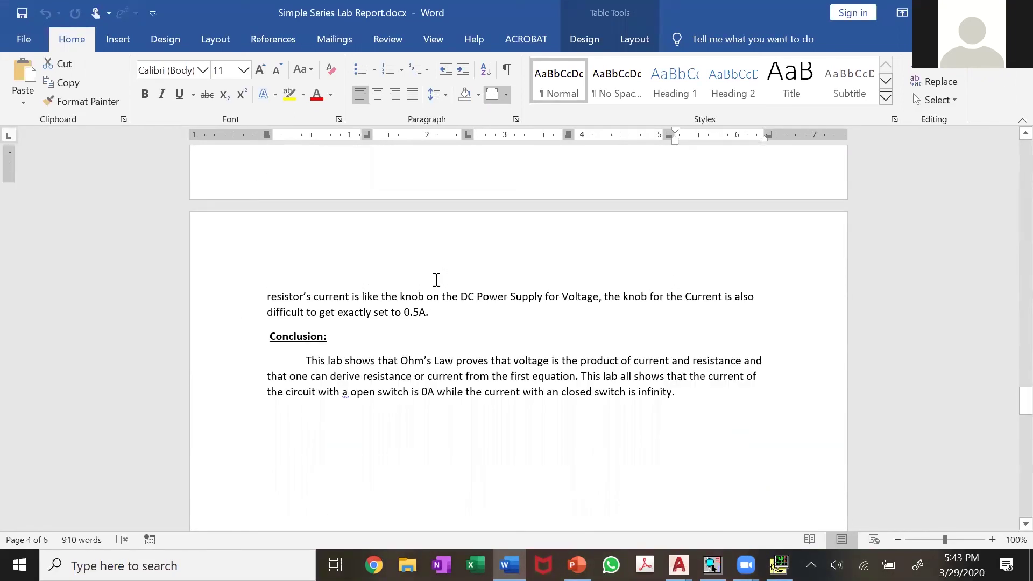
{"action": "scroll", "coordinate": [417, 323], "scroll_direction": "up", "scroll_amount": 5}
{"action": "scroll", "coordinate": [418, 323], "scroll_direction": "up", "scroll_amount": 8}
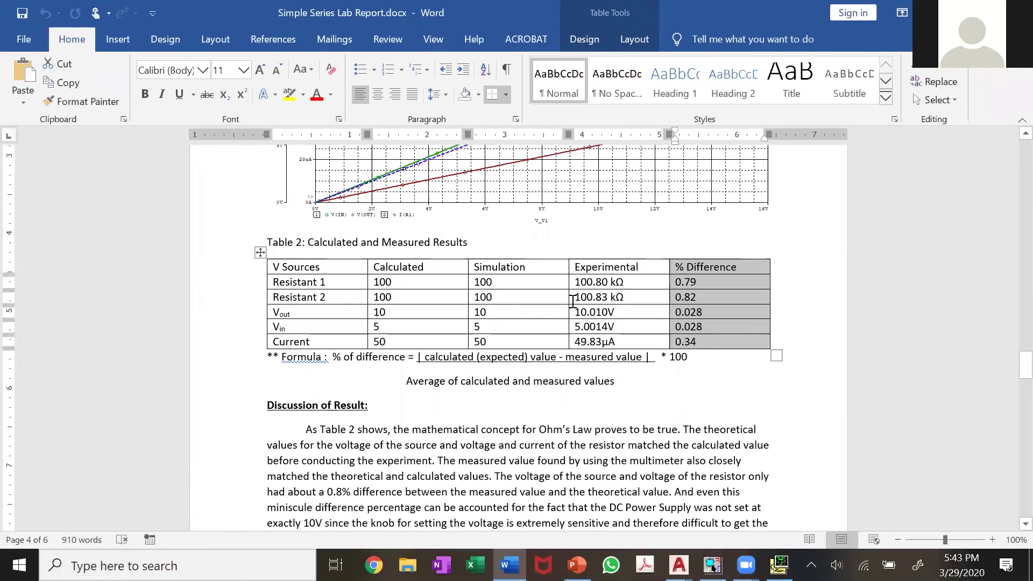
{"action": "scroll", "coordinate": [572, 301], "scroll_direction": "up", "scroll_amount": 7}
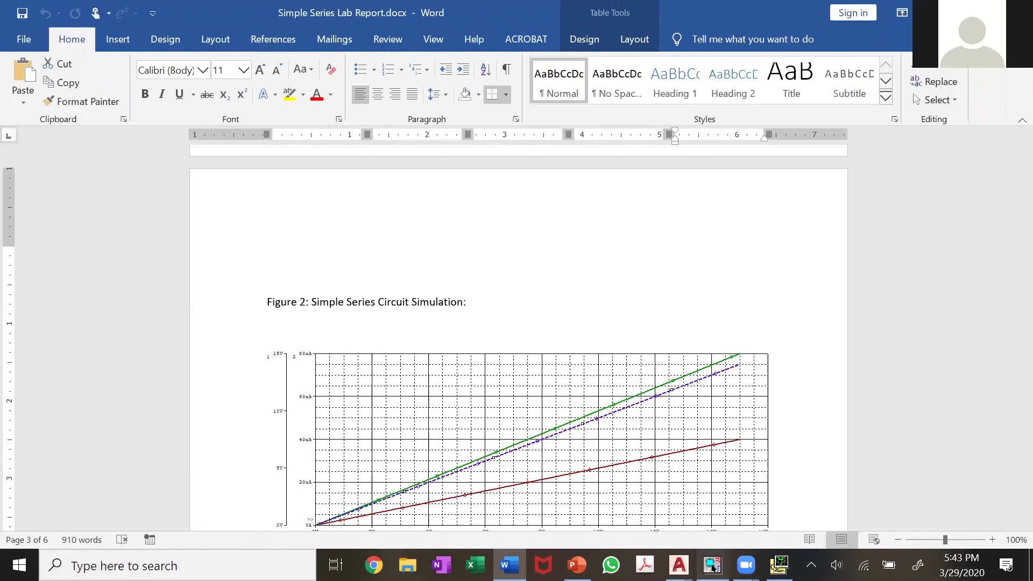
View the series circuit schematic in OrCAD Capture, its PSpice voltage plot, and the OrCAD Demo slide in PowerPoint
{"action": "key", "text": "alt+Tab"}
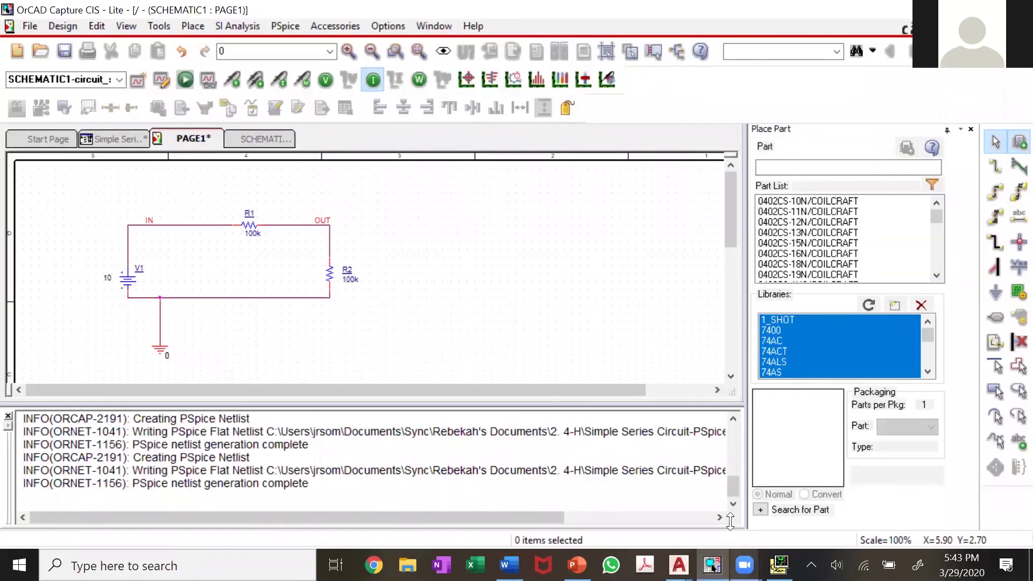
{"action": "left_click", "coordinate": [775, 565]}
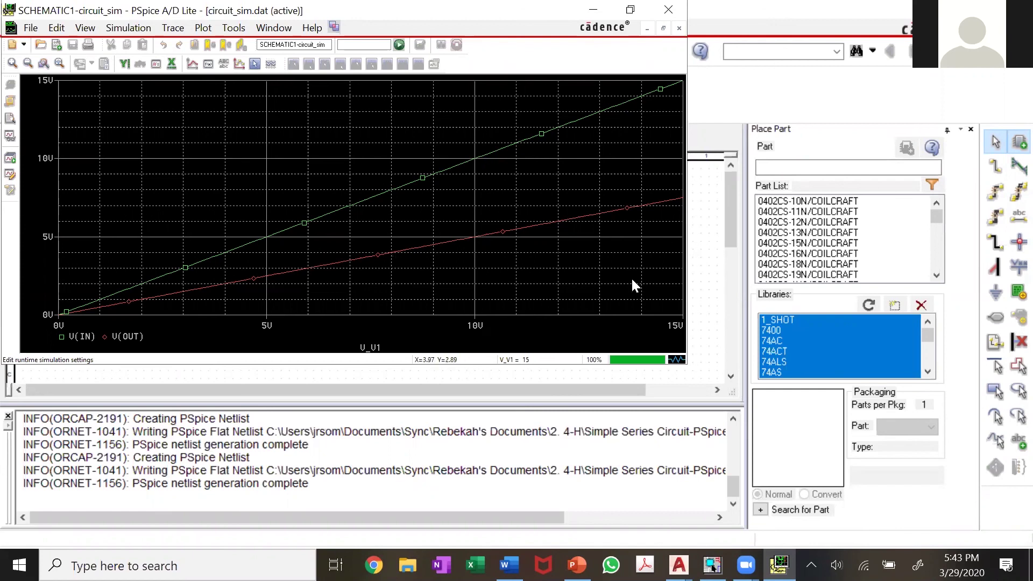
{"action": "left_click", "coordinate": [577, 565]}
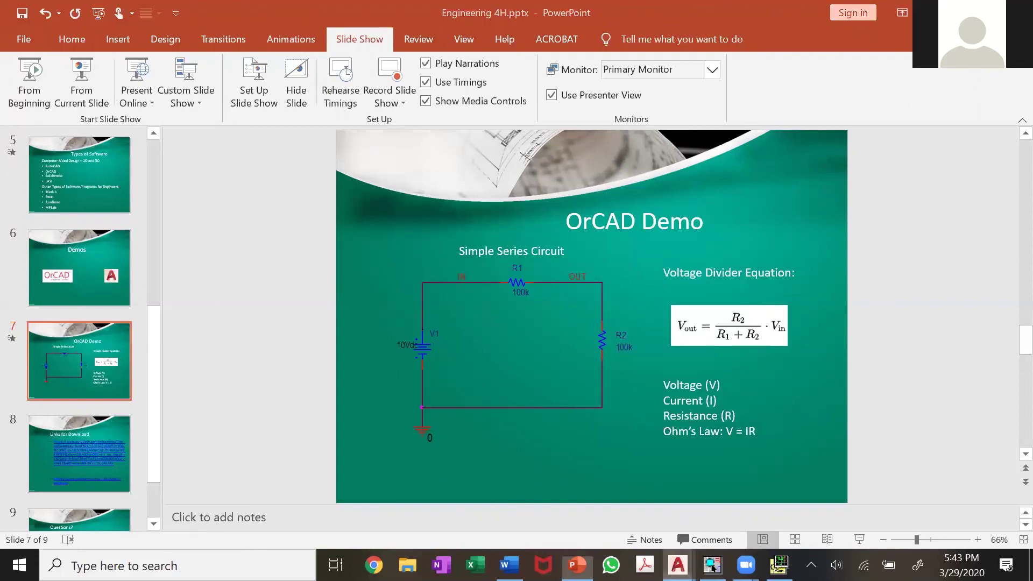
Switch to AutoCAD with the drawing Drawing1 in model space
{"action": "left_click", "coordinate": [677, 565]}
{"action": "left_click", "coordinate": [518, 515]}
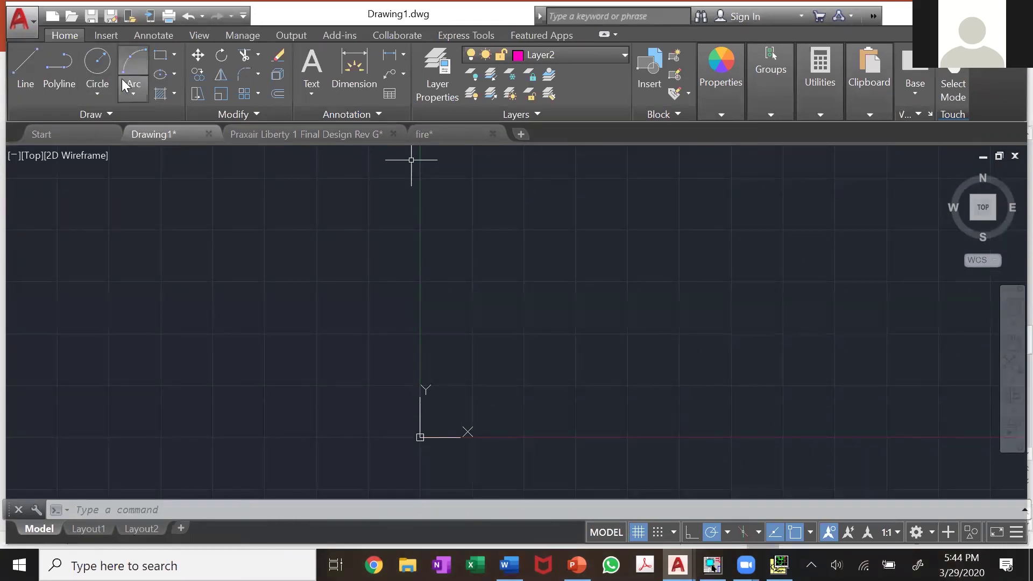
Draw a line segment starting at the origin 0,0 with a length of 20 units at a 45° angle
{"action": "left_click", "coordinate": [29, 64]}
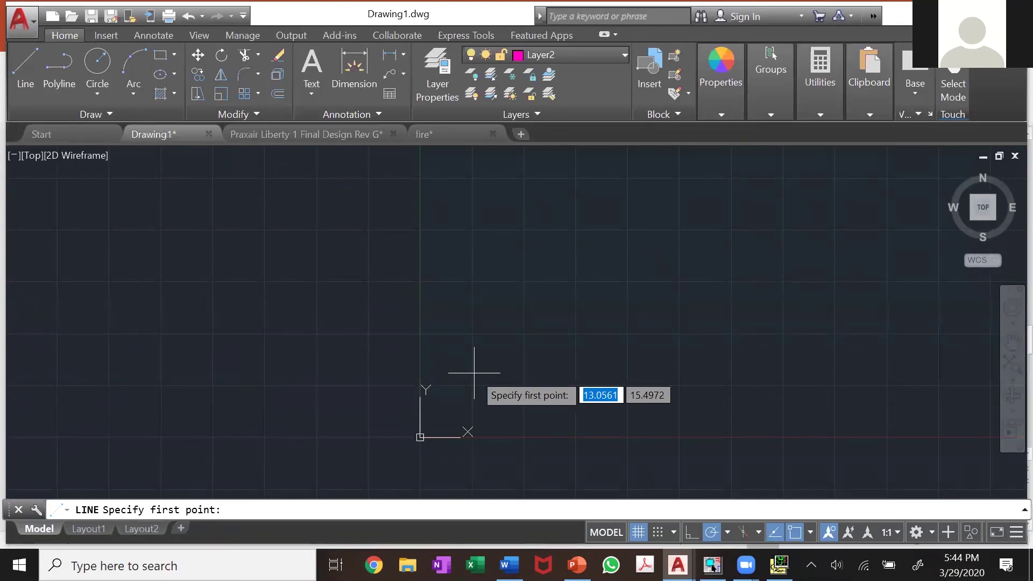
{"action": "type", "text": "0"}
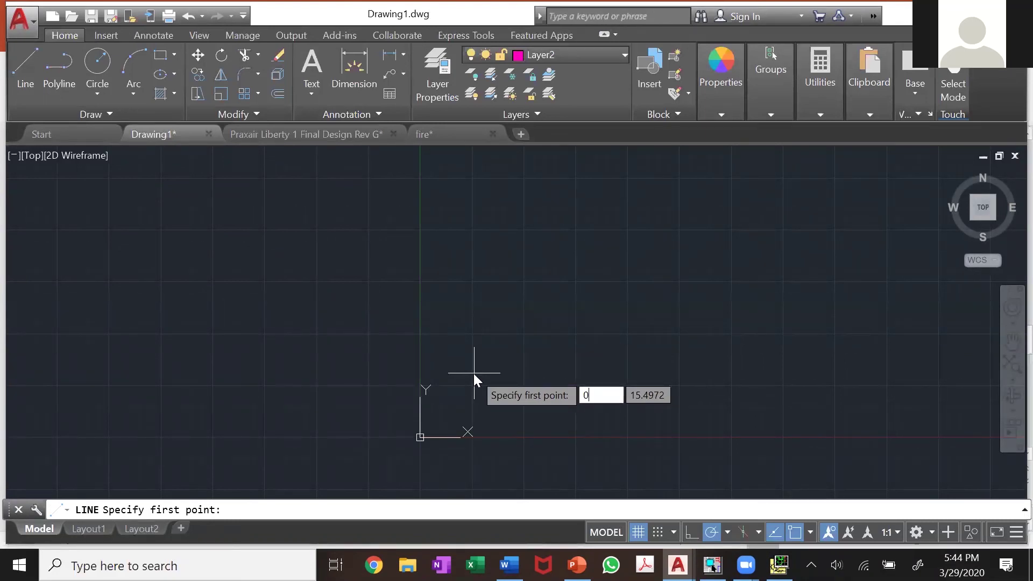
{"action": "key", "text": "Tab"}
{"action": "key", "text": "BackSpace"}
{"action": "type", "text": "0"}
{"action": "key", "text": "Return"}
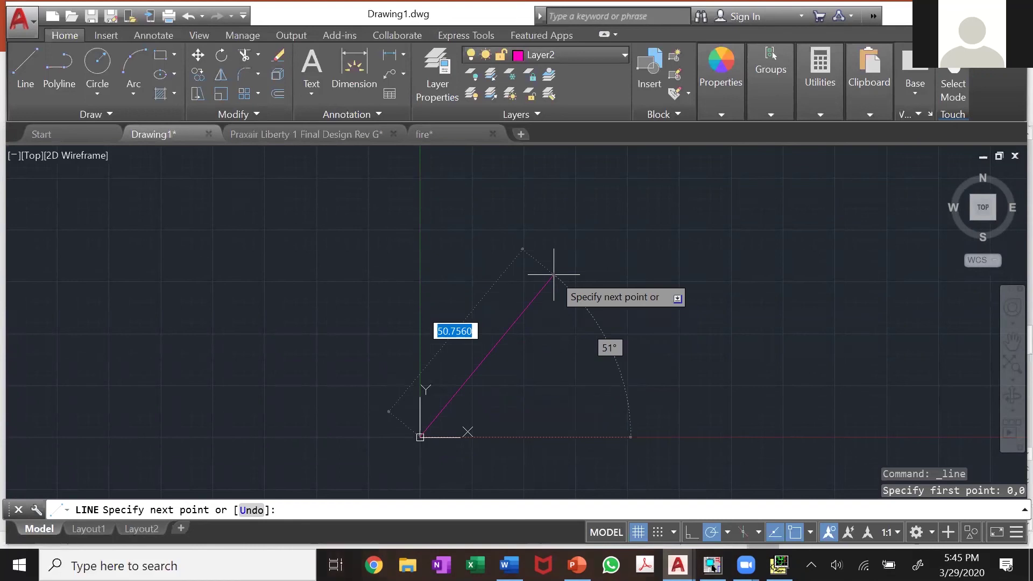
{"action": "type", "text": "20"}
{"action": "key", "text": "Tab"}
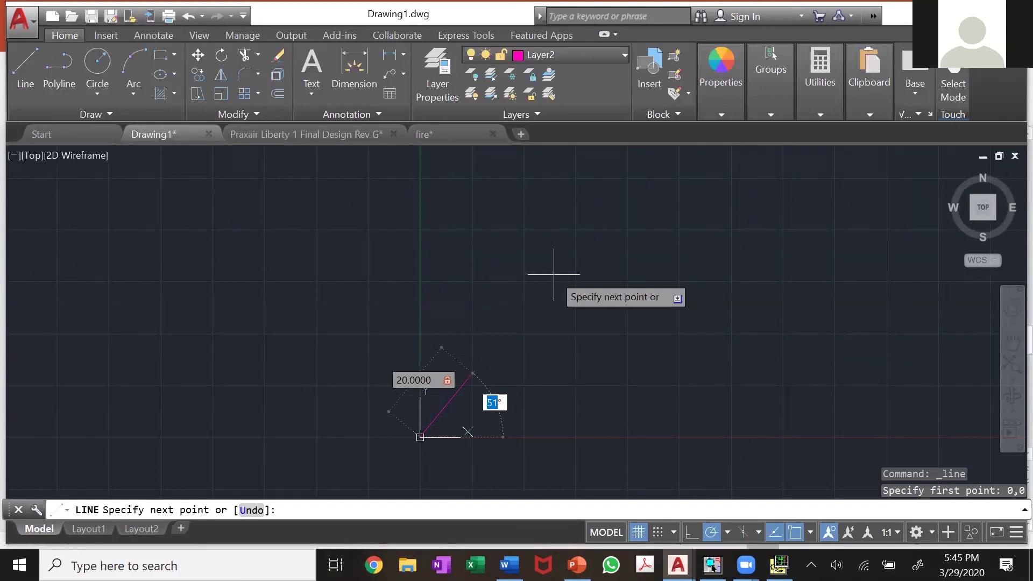
{"action": "type", "text": "45"}
{"action": "key", "text": "Return"}
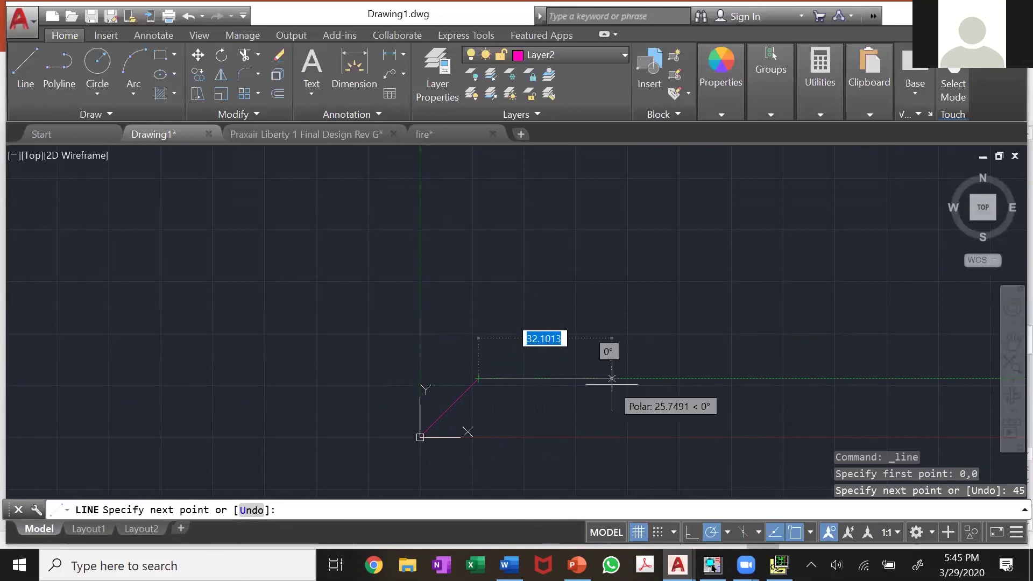
Continue the line with a 30-unit horizontal segment in the positive X direction and a 30-unit vertical segment upward, and end it
{"action": "type", "text": "30"}
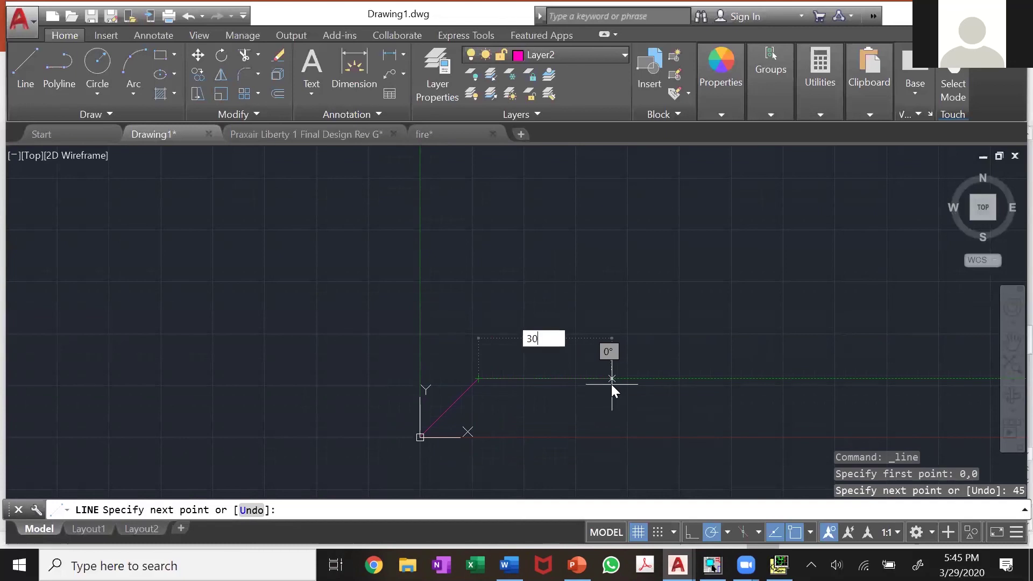
{"action": "key", "text": "Return"}
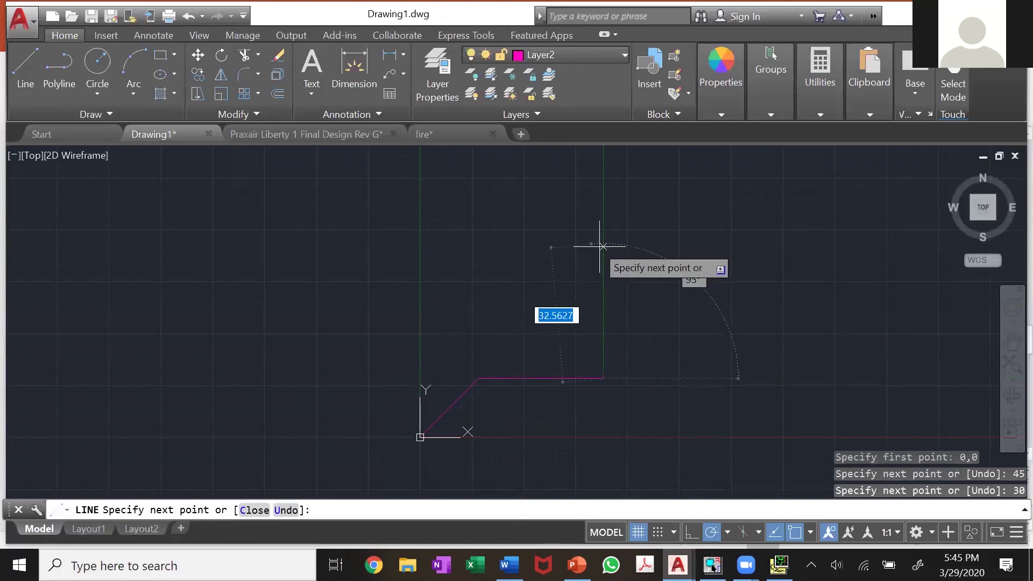
{"action": "type", "text": "30"}
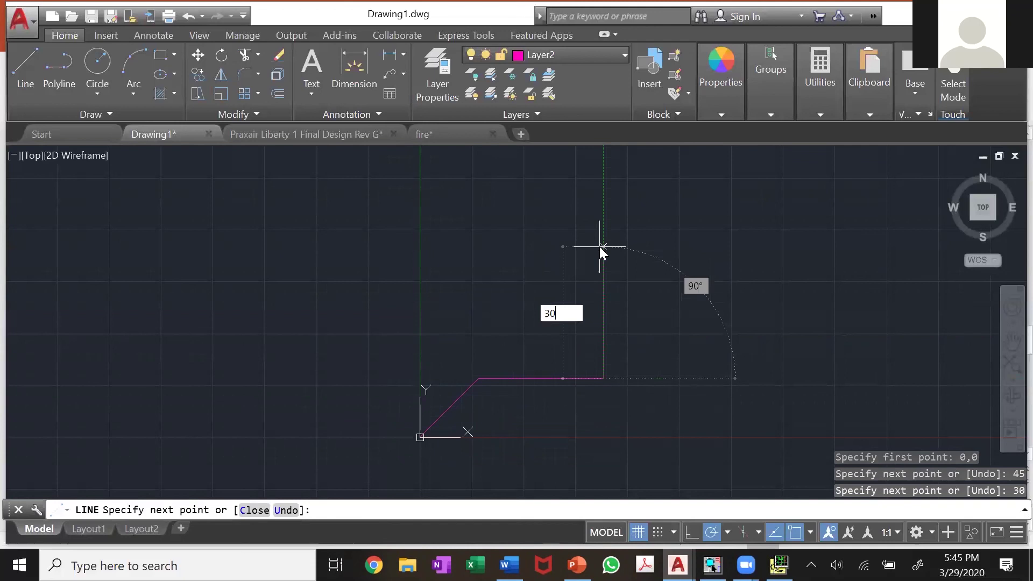
{"action": "key", "text": "Return"}
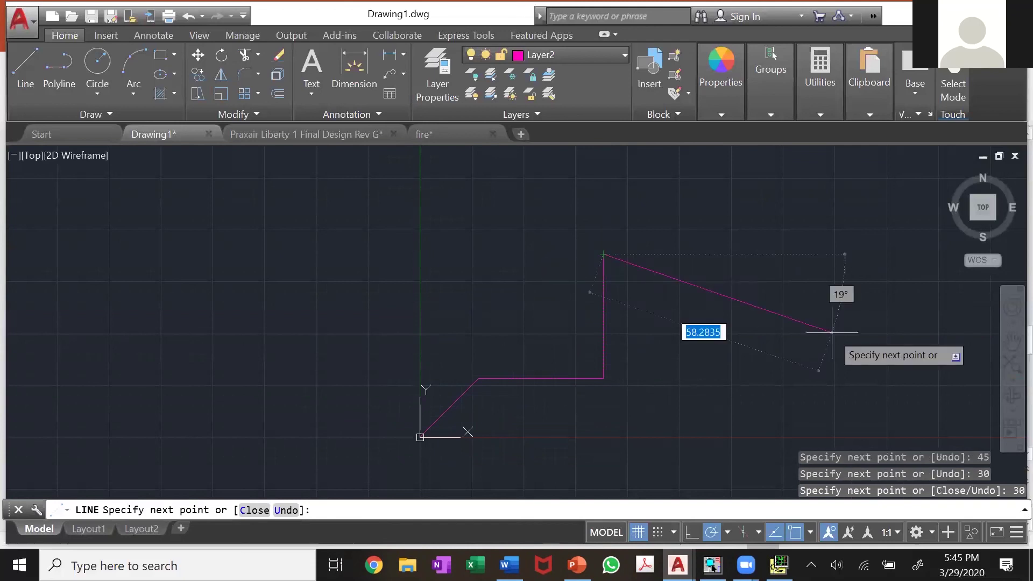
{"action": "key", "text": "Escape"}
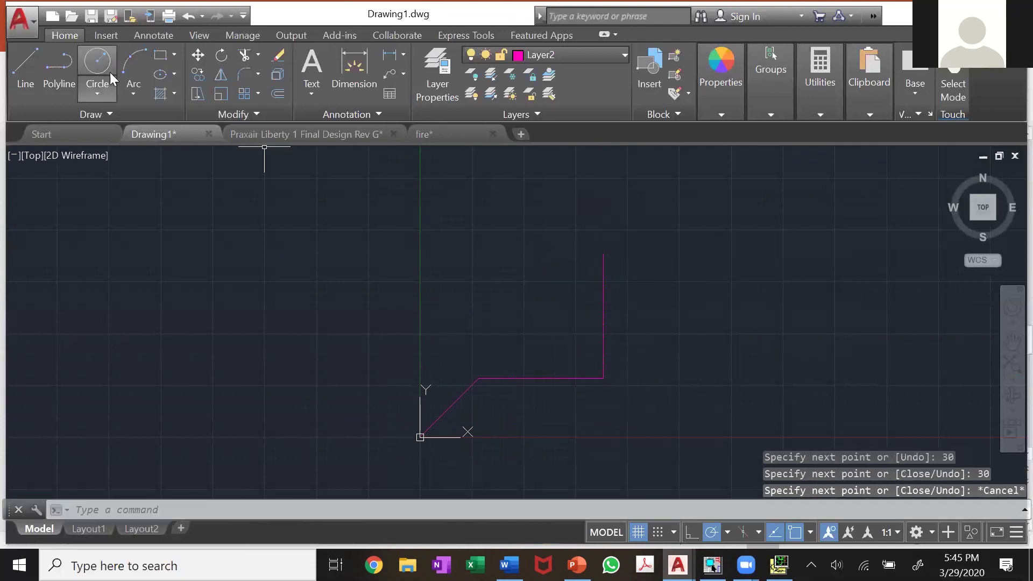
Draw a circle with a radius of 15 centered on the upper endpoint of the vertical line
{"action": "left_click", "coordinate": [97, 63]}
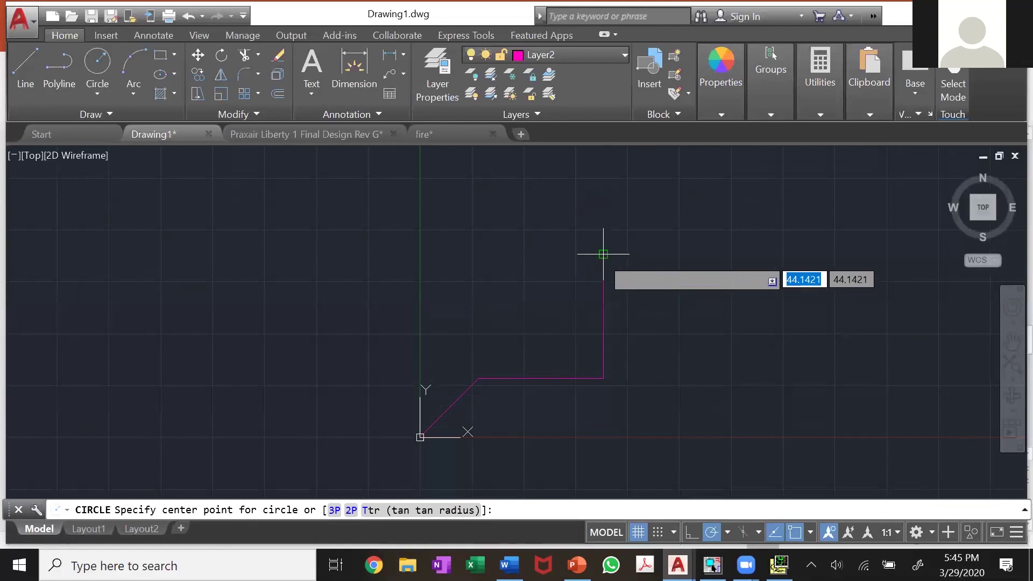
{"action": "left_click", "coordinate": [603, 256]}
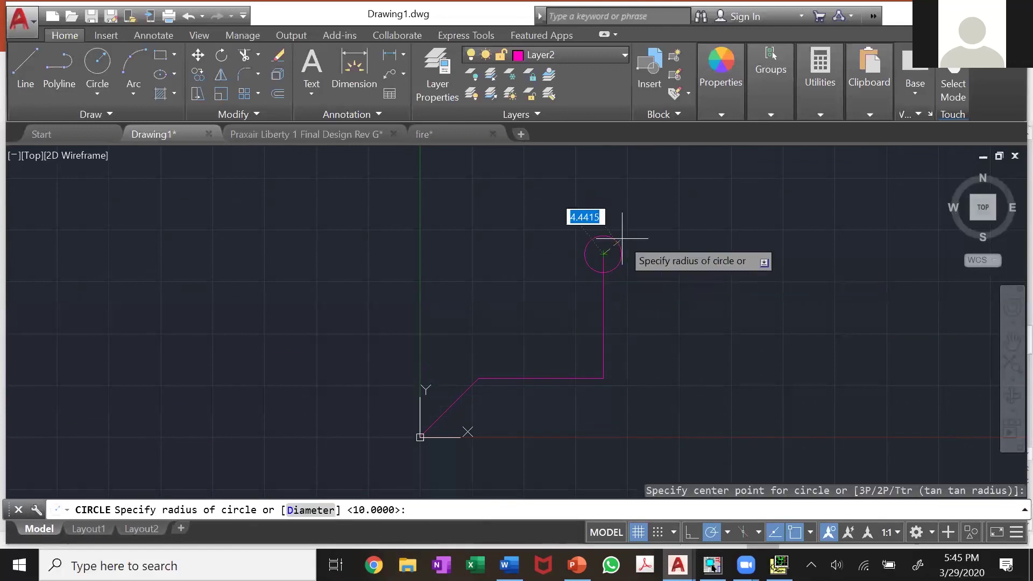
{"action": "type", "text": "15"}
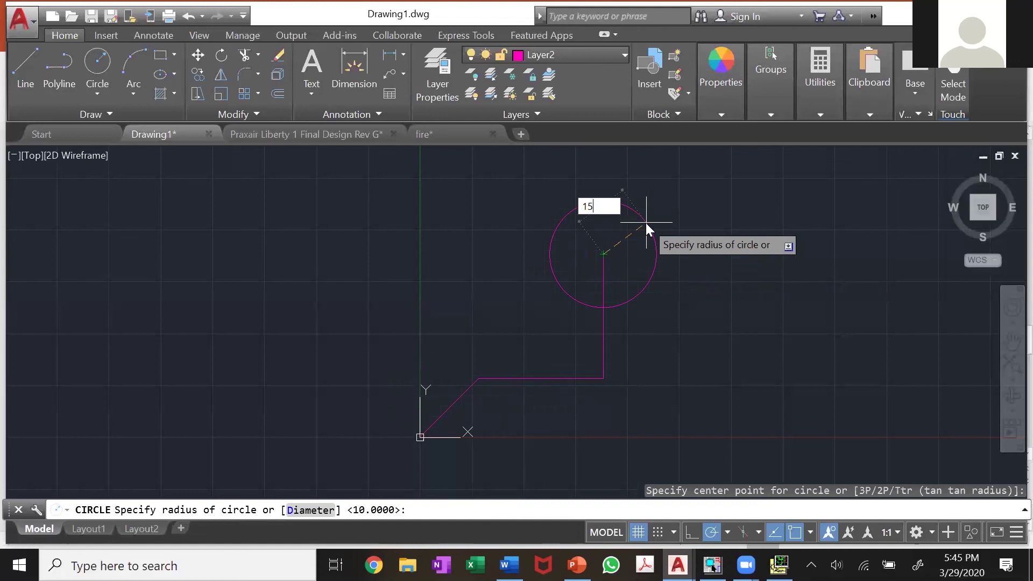
{"action": "key", "text": "Return"}
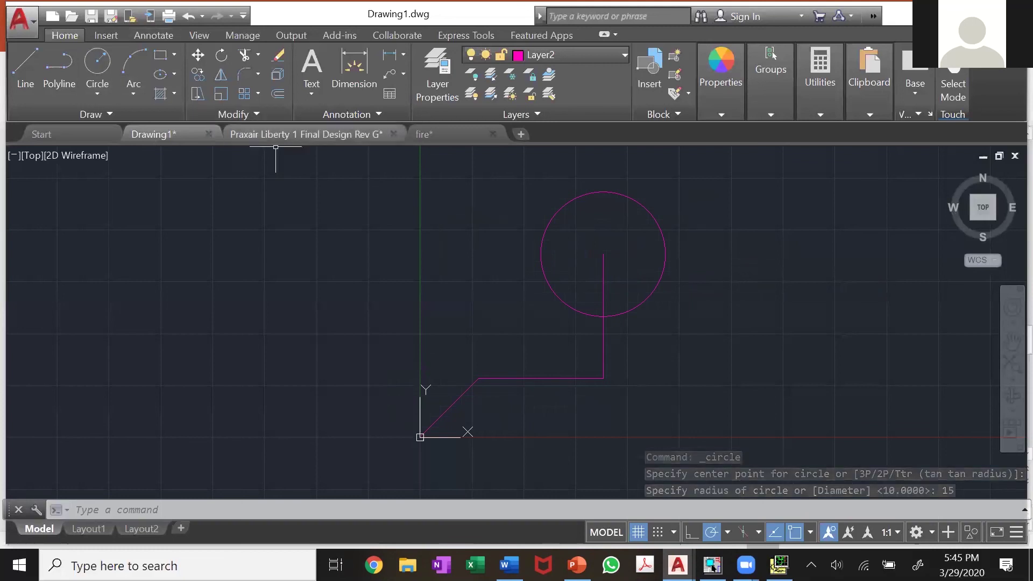
Delete all the line segments and the circle from the drawing
{"action": "left_click", "coordinate": [369, 164]}
{"action": "left_click", "coordinate": [677, 465]}
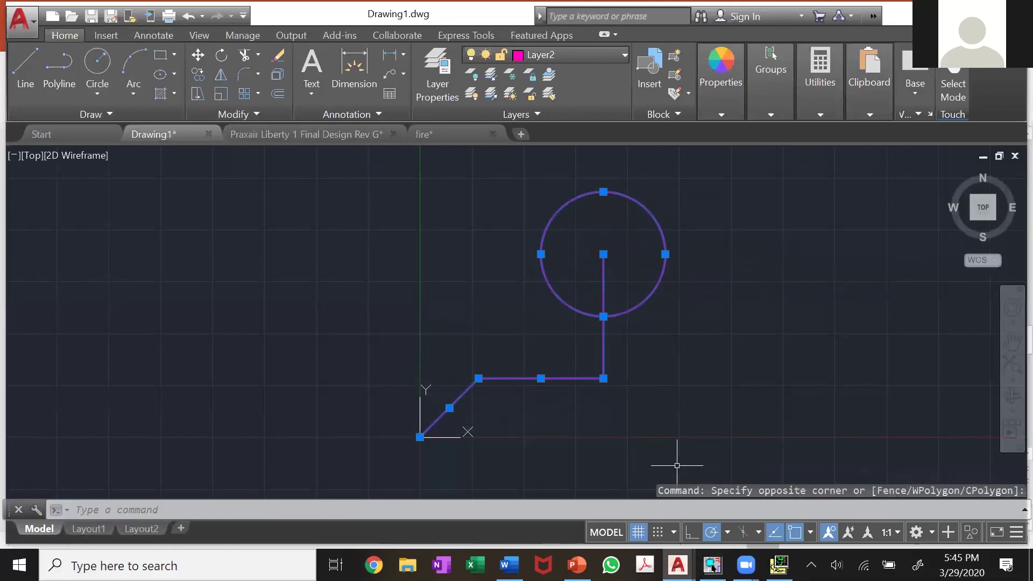
{"action": "key", "text": "Delete"}
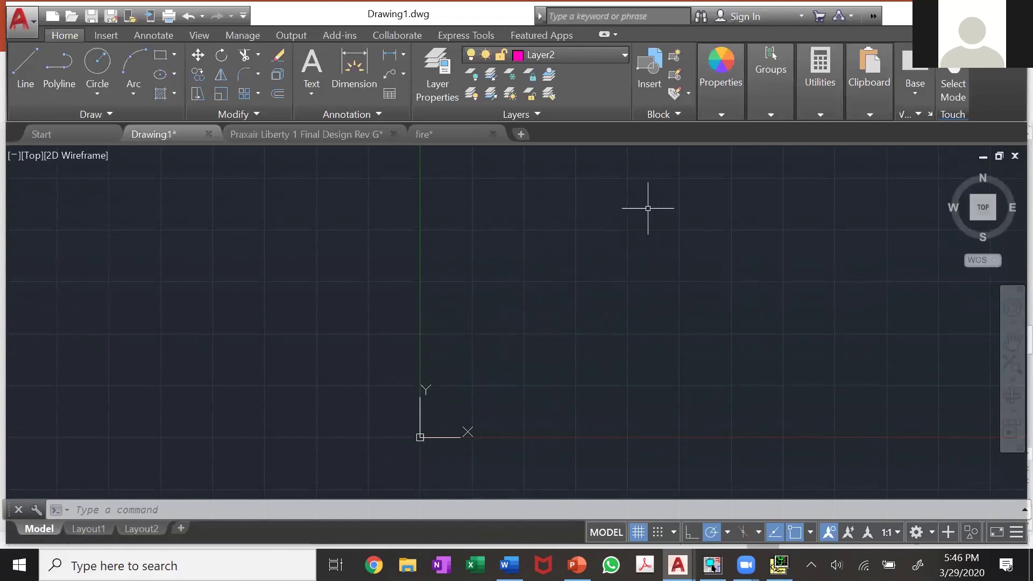
Create a new layer based on Layer1 in the layer properties and set its color to yellow, index 50
{"action": "left_click", "coordinate": [450, 74]}
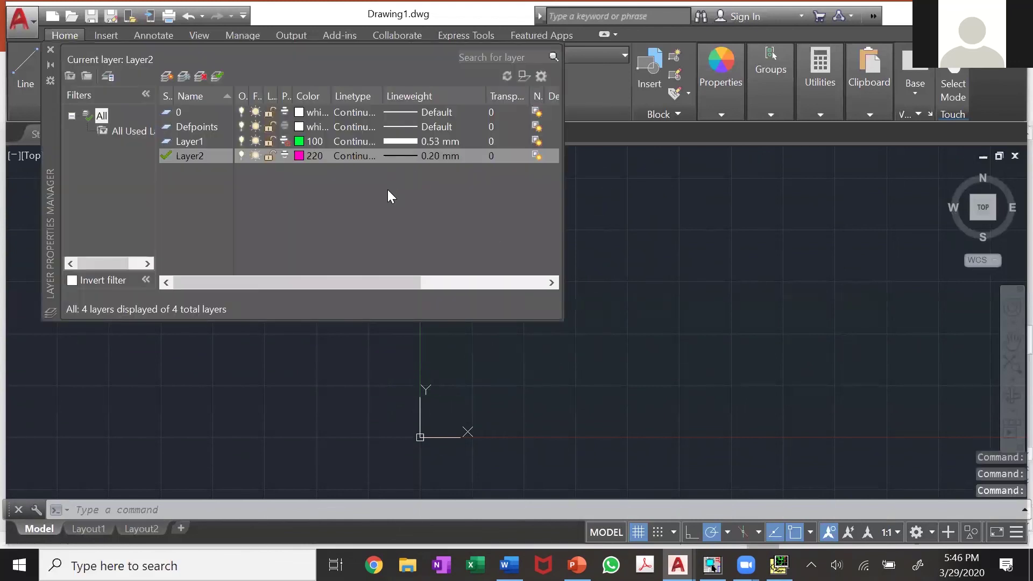
{"action": "left_click", "coordinate": [216, 143]}
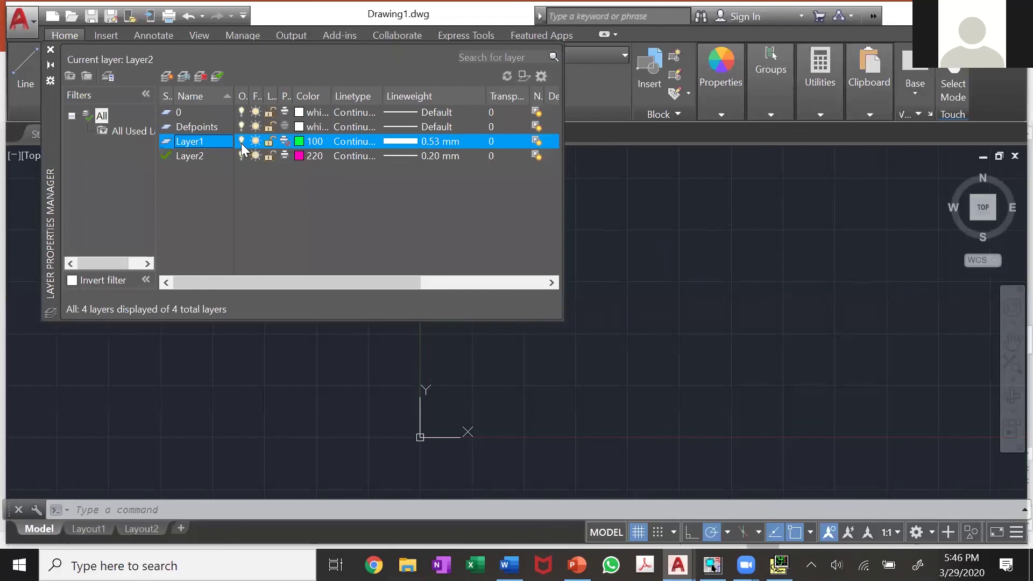
{"action": "left_click", "coordinate": [167, 77]}
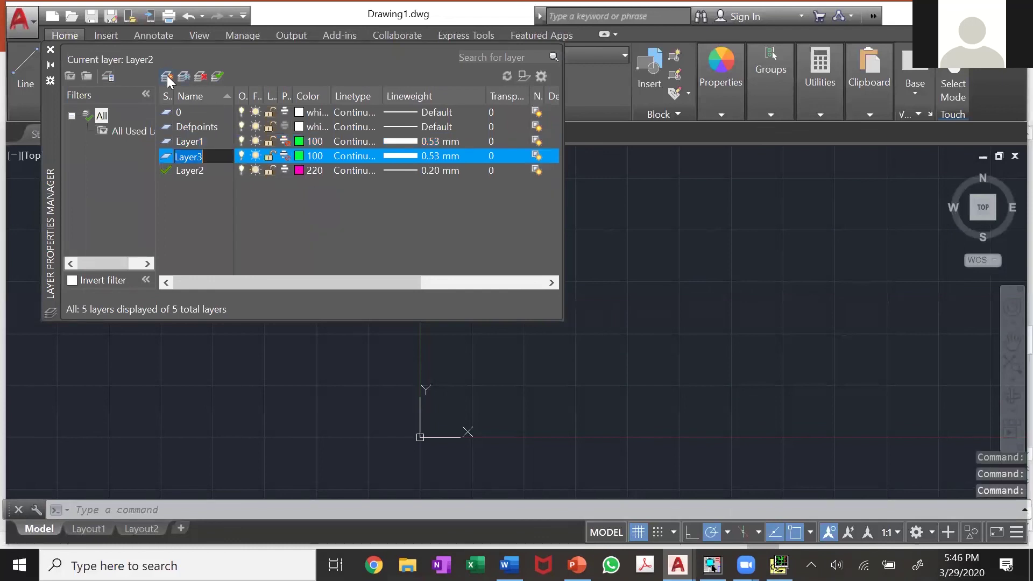
{"action": "left_click", "coordinate": [296, 157]}
{"action": "left_click", "coordinate": [297, 157]}
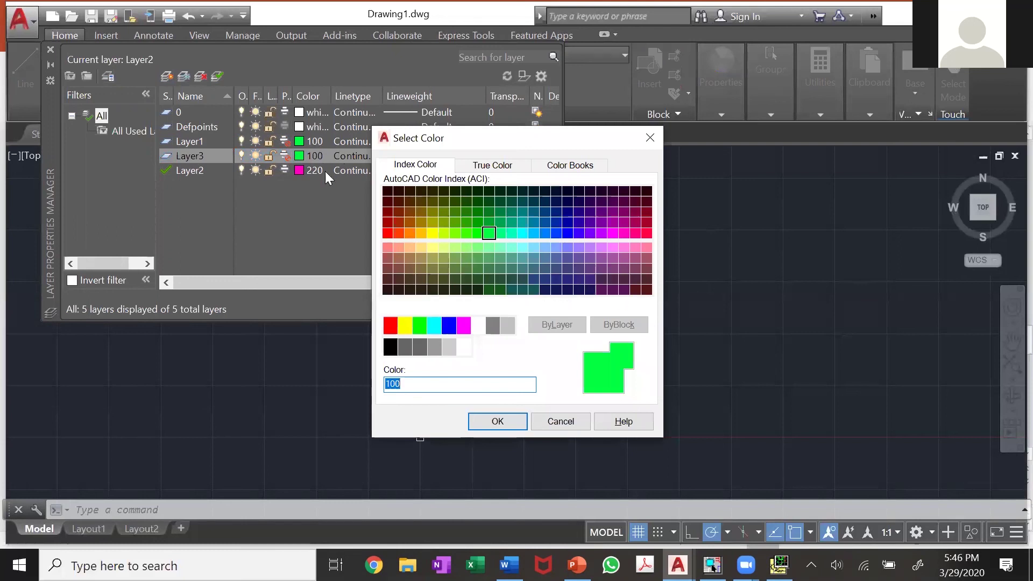
{"action": "left_click", "coordinate": [433, 233]}
{"action": "left_click", "coordinate": [521, 422]}
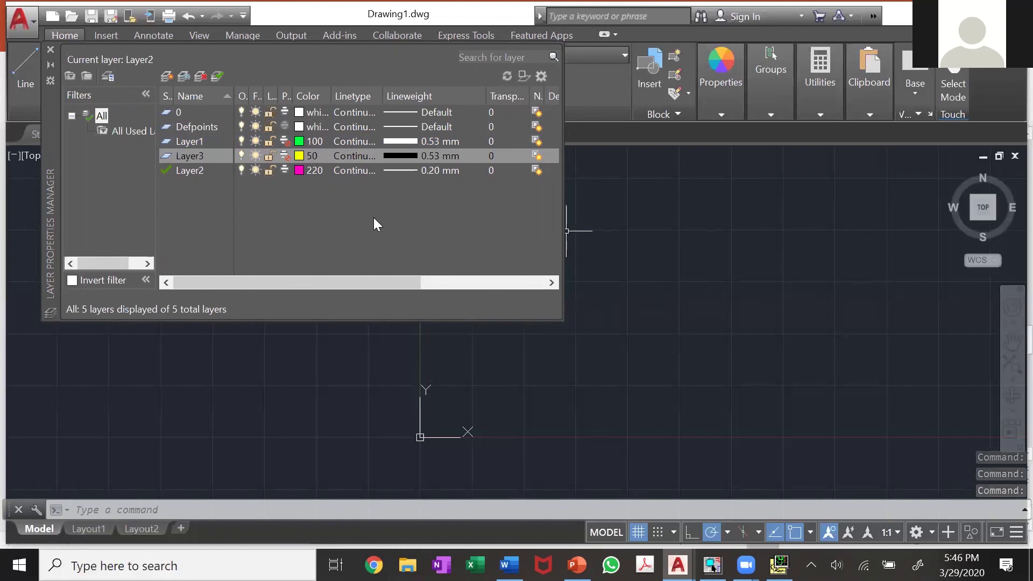
Set the new layer's lineweight to 0.25 mm
{"action": "left_click", "coordinate": [395, 156]}
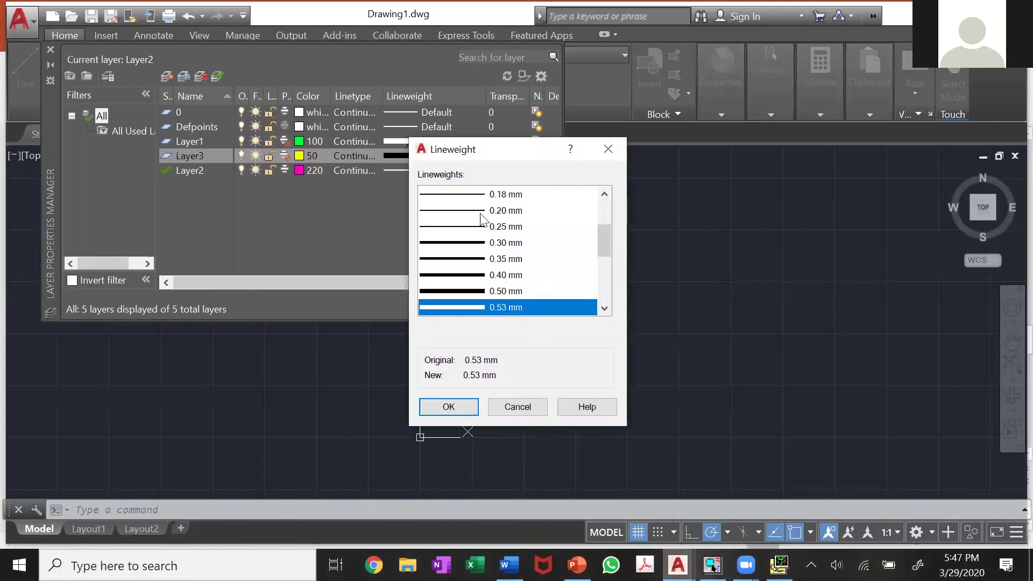
{"action": "left_click", "coordinate": [476, 211]}
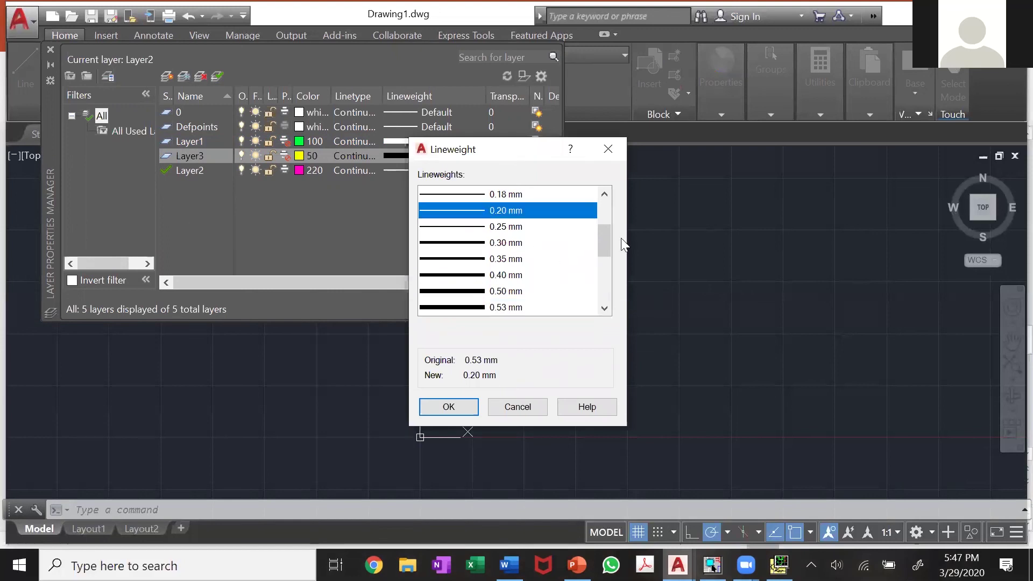
{"action": "left_click_drag", "start_coordinate": [606, 241], "coordinate": [546, 292]}
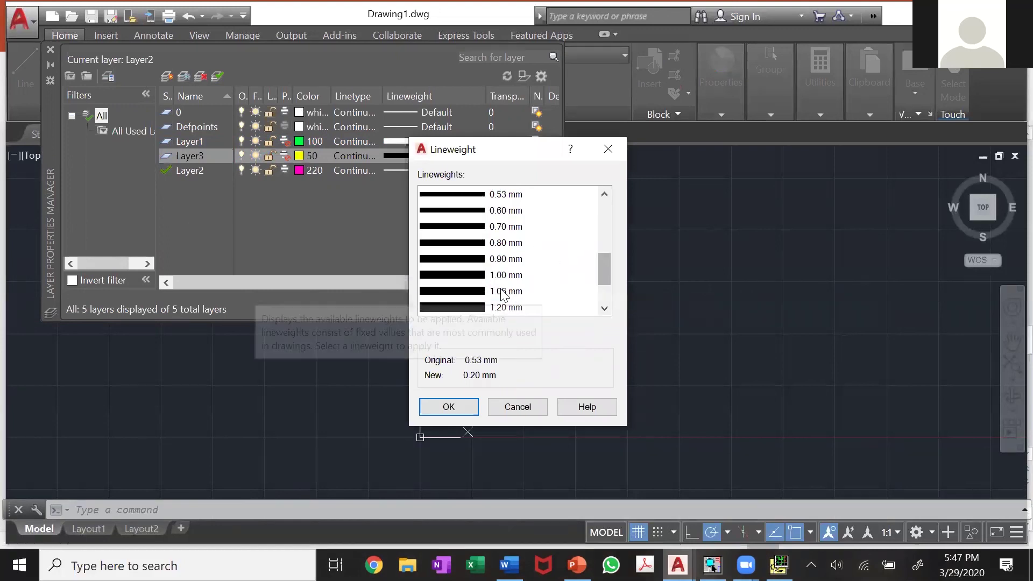
{"action": "left_click", "coordinate": [551, 291]}
{"action": "left_click_drag", "start_coordinate": [601, 260], "coordinate": [593, 219]}
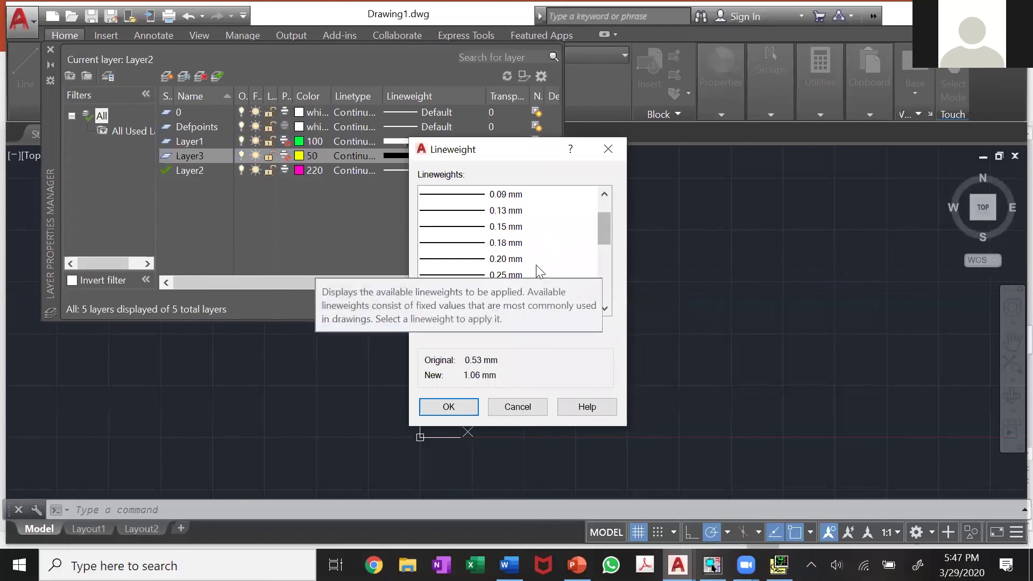
{"action": "left_click", "coordinate": [511, 275]}
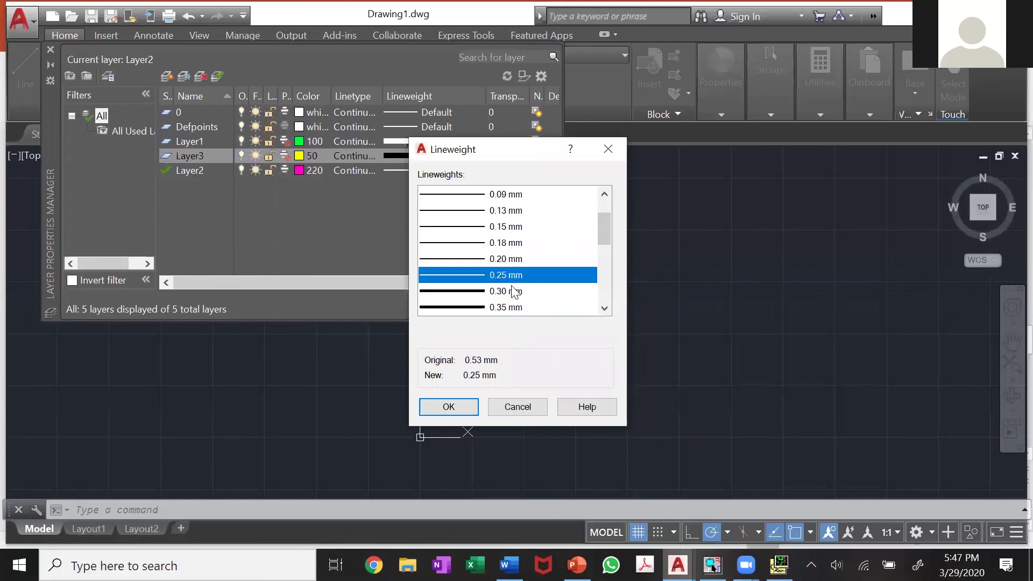
{"action": "left_click", "coordinate": [460, 408]}
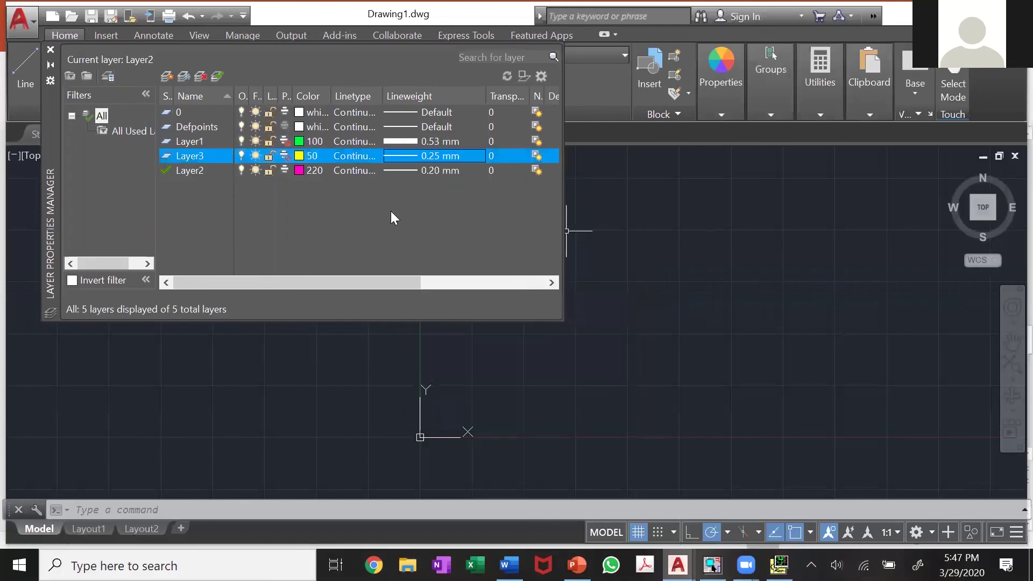
Check Layer1's lineweight setting without changing it and close the layer properties
{"action": "left_click", "coordinate": [402, 142]}
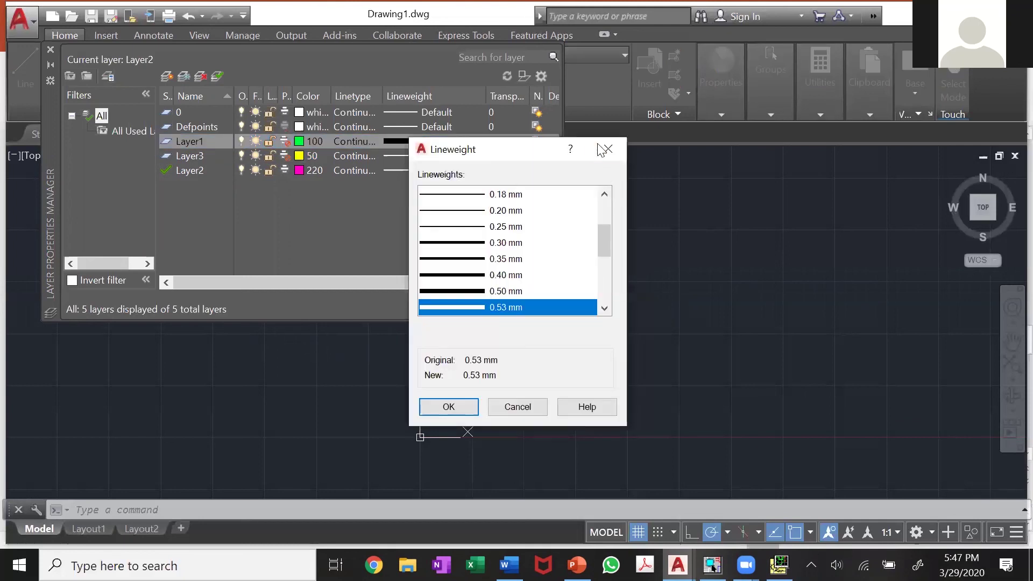
{"action": "left_click", "coordinate": [604, 149]}
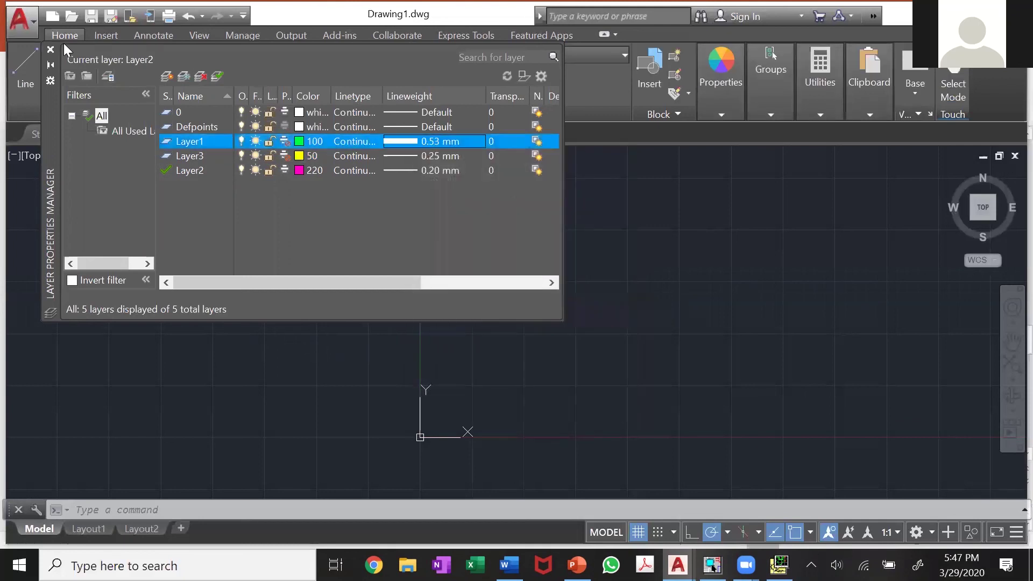
{"action": "left_click", "coordinate": [51, 51]}
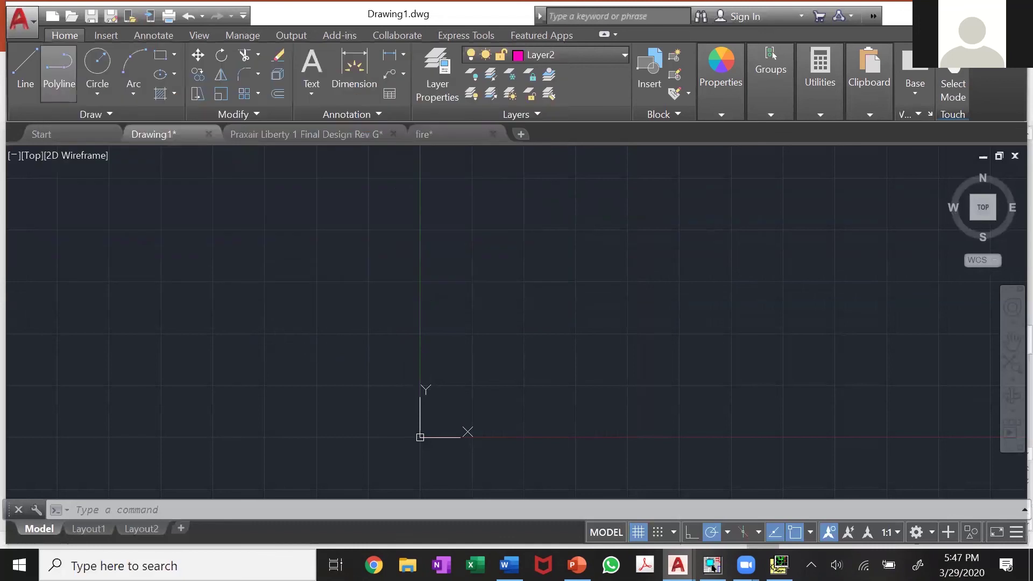
Make Layer1 current and draw a circle with a radius of 20 above and to the right of the origin
{"action": "left_click", "coordinate": [570, 56]}
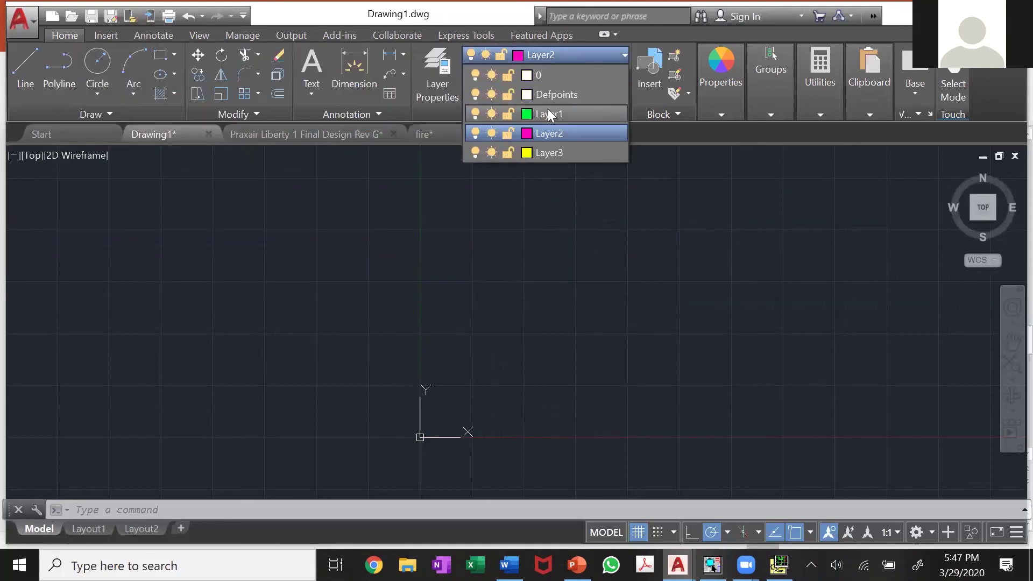
{"action": "left_click", "coordinate": [549, 114]}
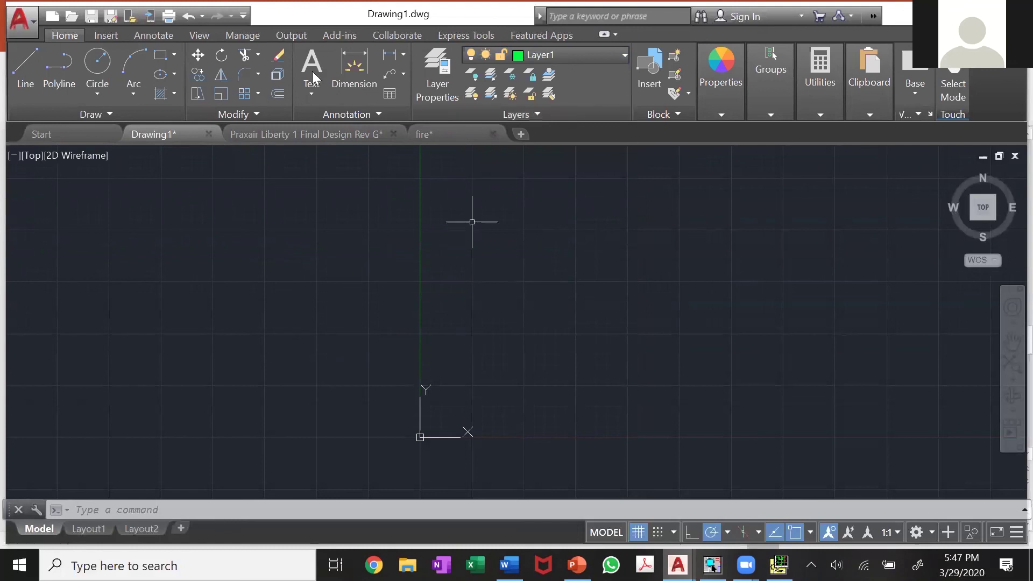
{"action": "left_click", "coordinate": [97, 64]}
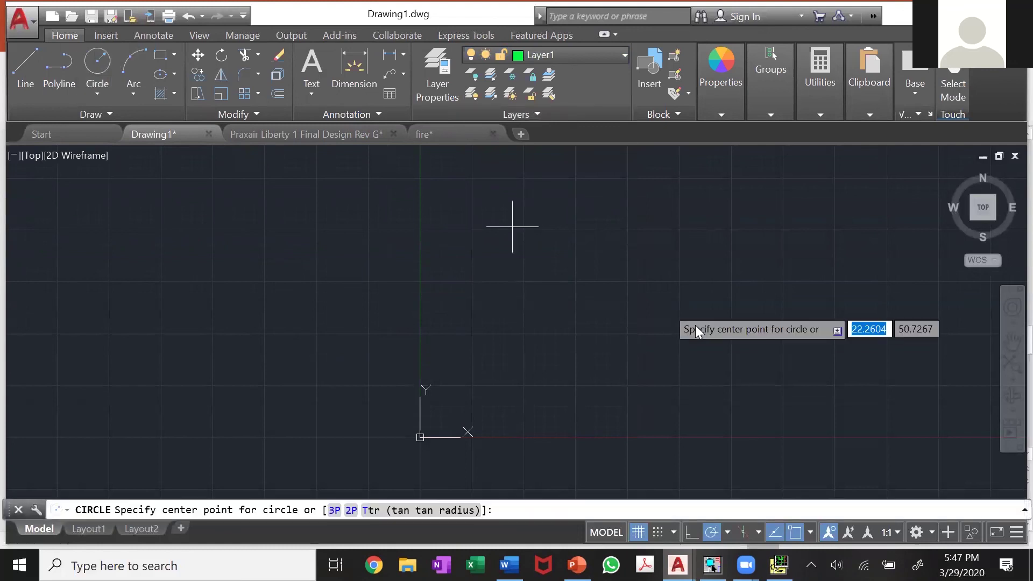
{"action": "left_click", "coordinate": [570, 251]}
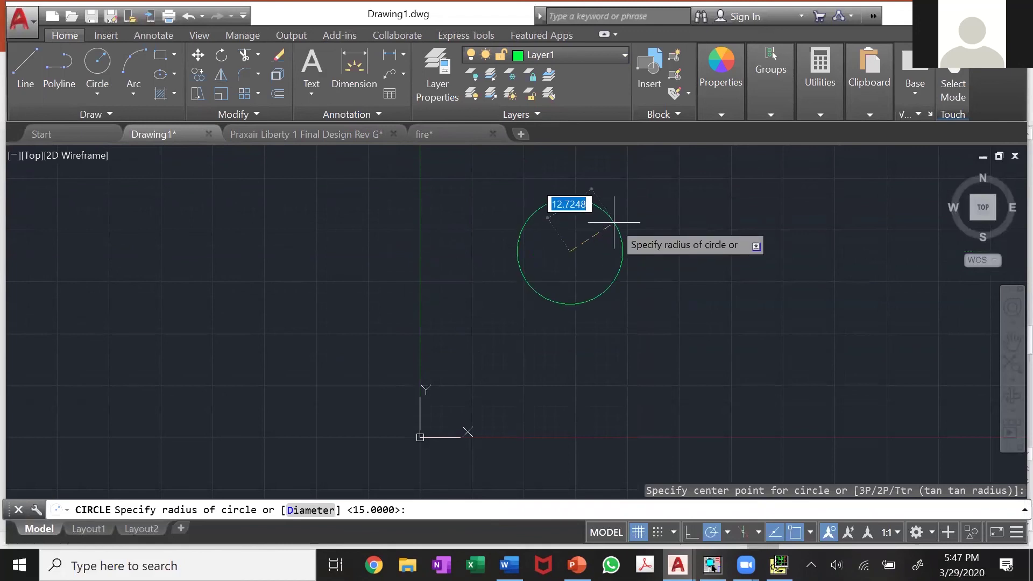
{"action": "type", "text": "20"}
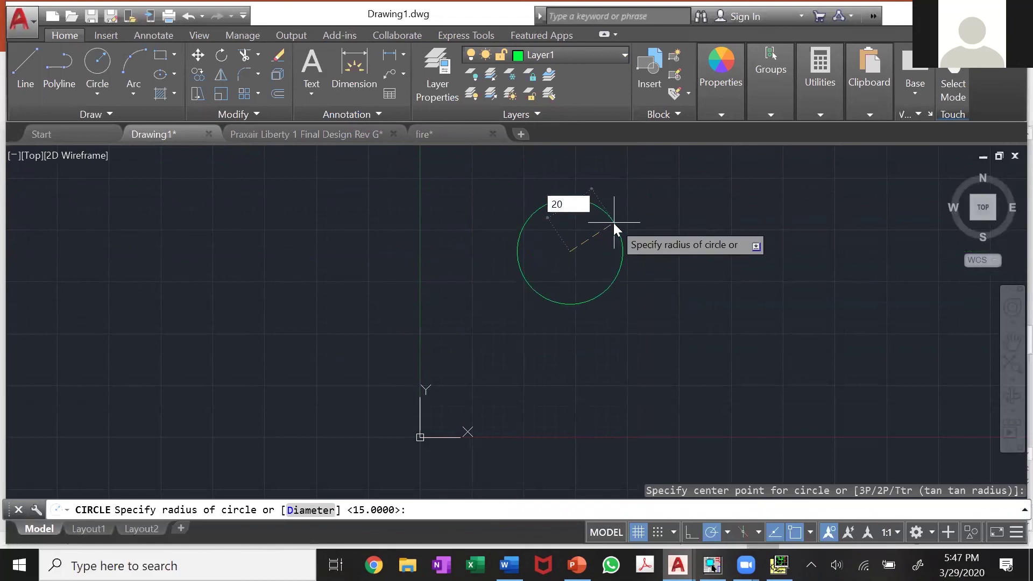
{"action": "key", "text": "Return"}
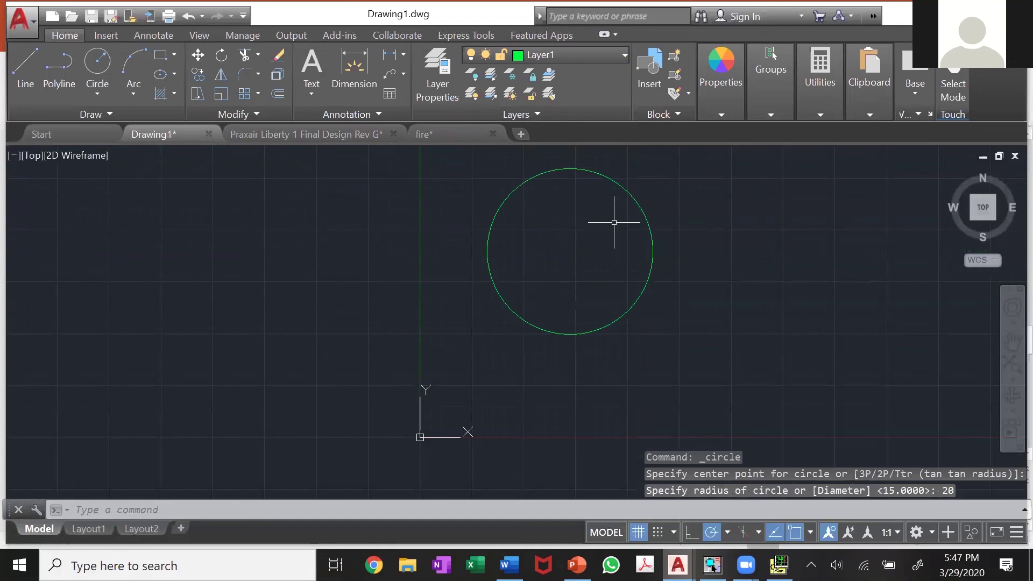
Make Layer2 current and draw a circle with a radius of 15 inside the green circle, centered near its center
{"action": "left_click", "coordinate": [548, 56]}
{"action": "left_click", "coordinate": [562, 133]}
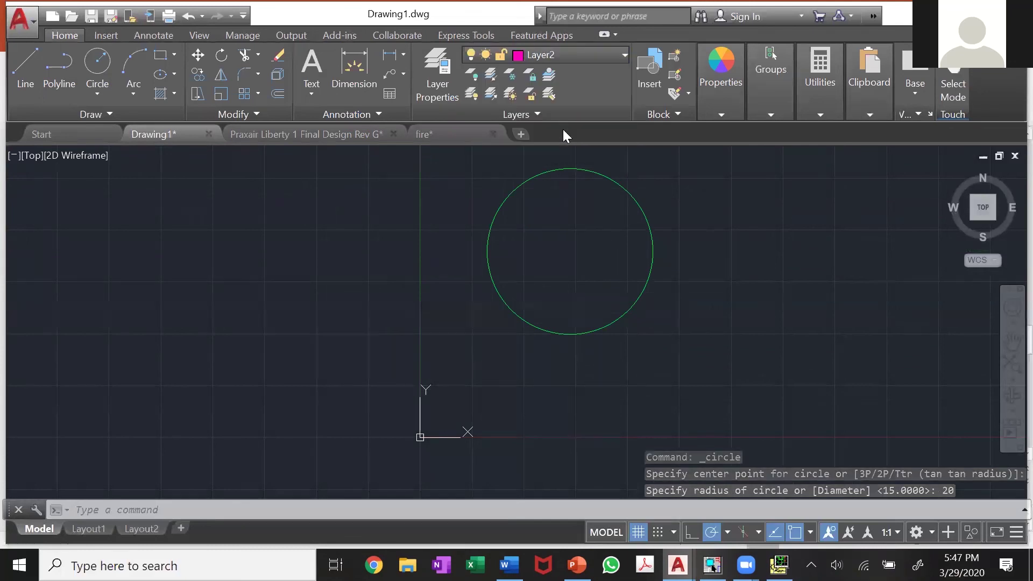
{"action": "left_click", "coordinate": [108, 62]}
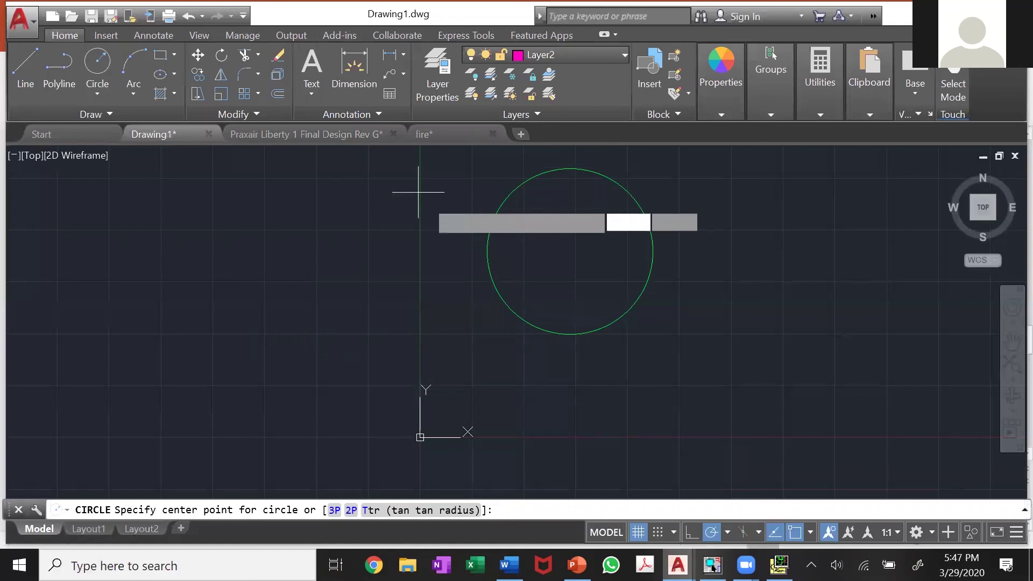
{"action": "left_click", "coordinate": [570, 248]}
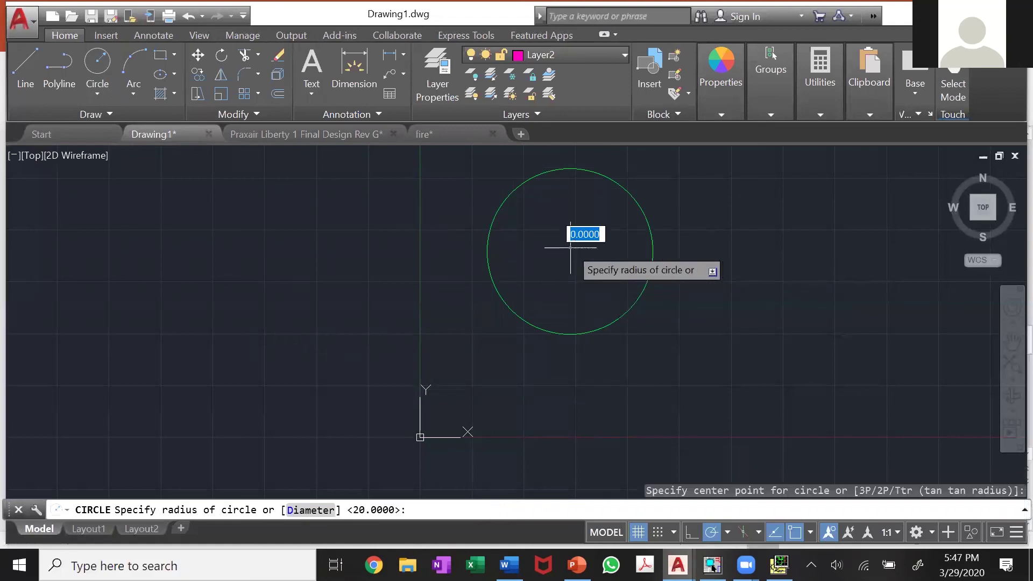
{"action": "type", "text": "15"}
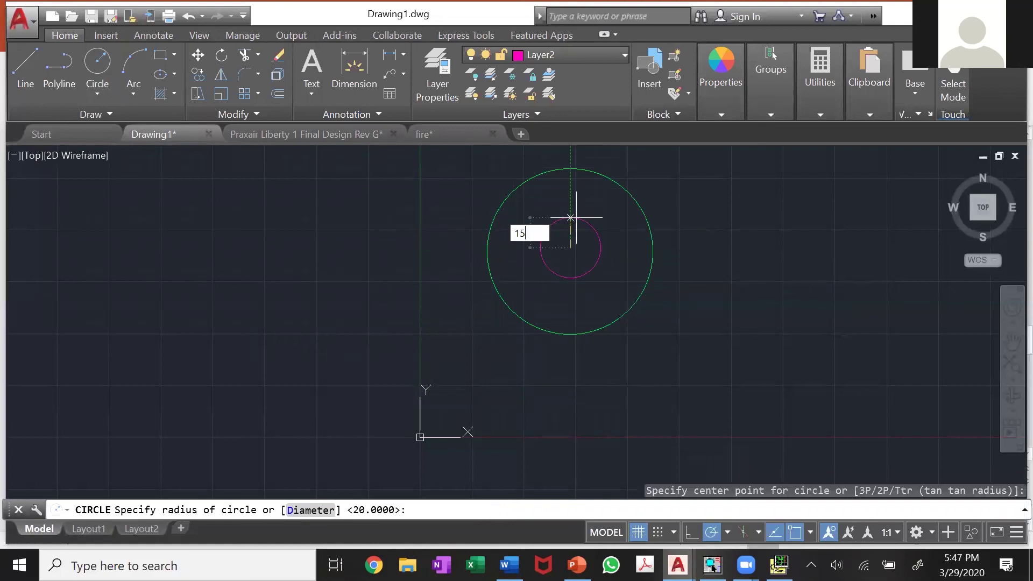
{"action": "key", "text": "Return"}
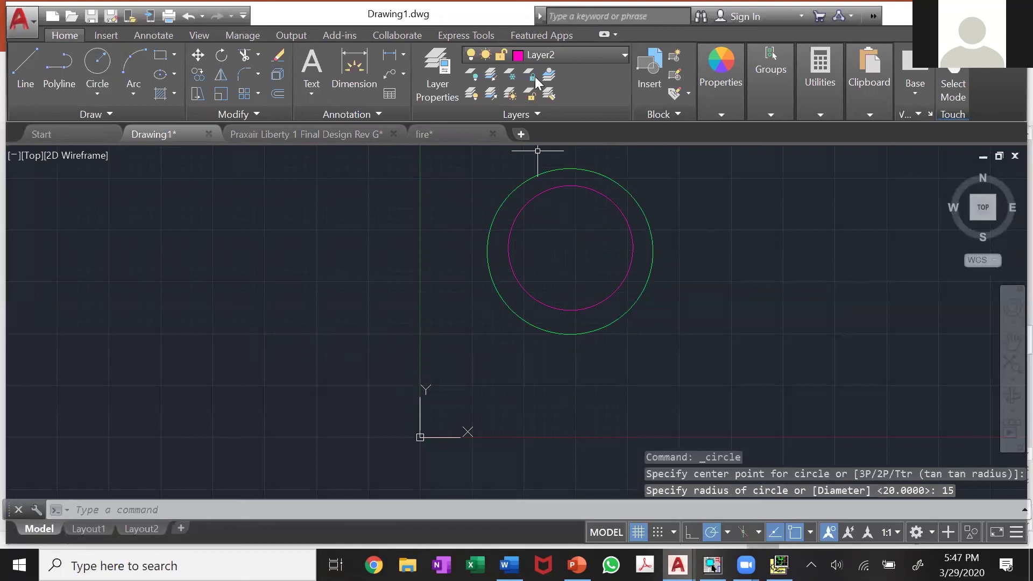
Make Layer3 current and draw a circle with a radius of 8 at the center of the magenta circle
{"action": "left_click", "coordinate": [554, 56]}
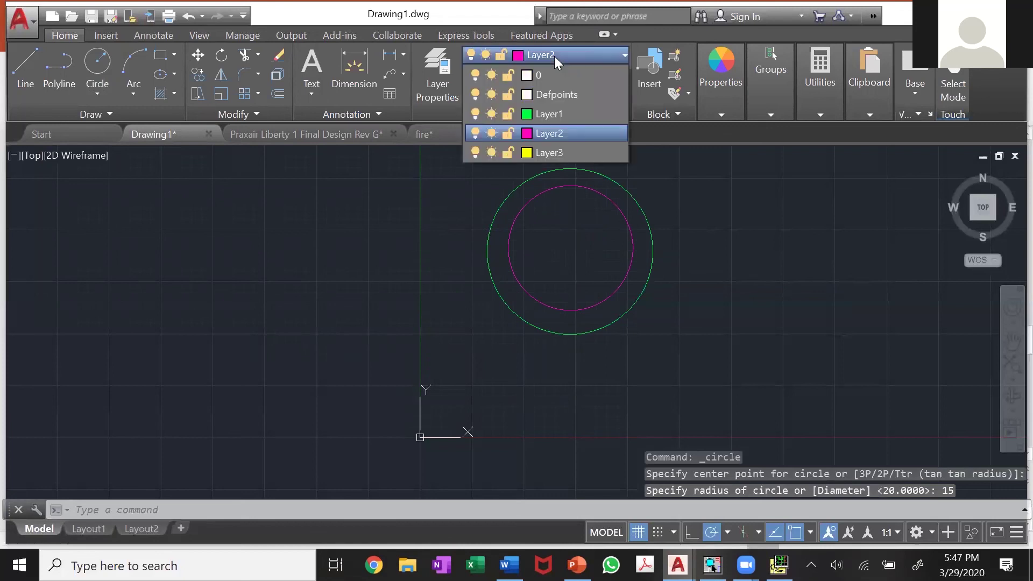
{"action": "left_click", "coordinate": [573, 152]}
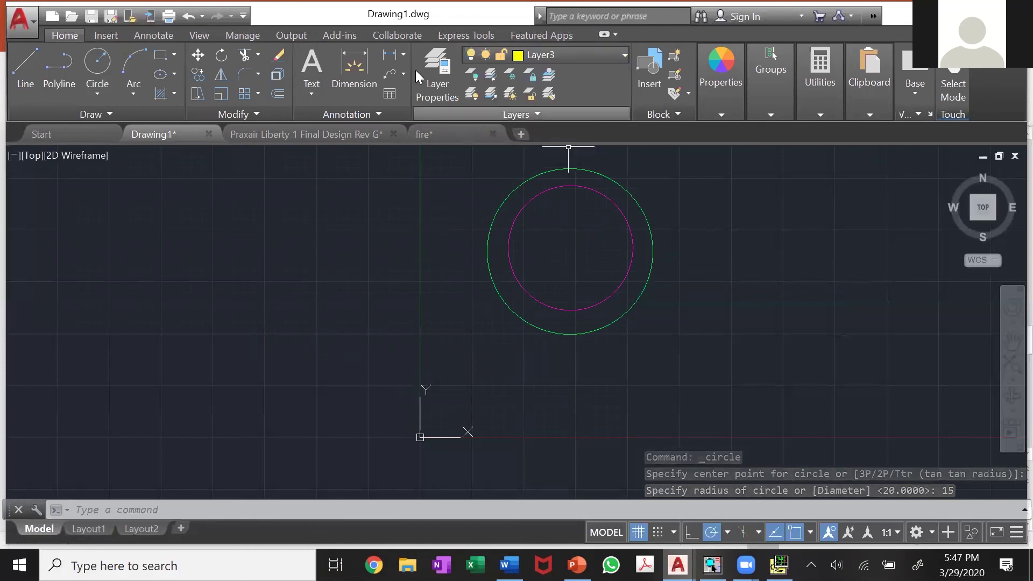
{"action": "left_click", "coordinate": [102, 62]}
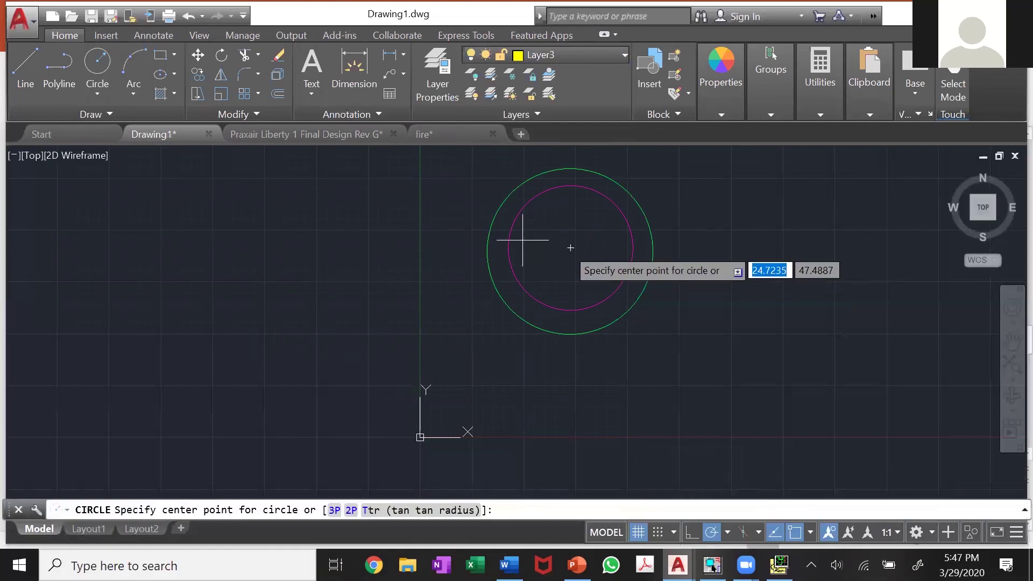
{"action": "left_click", "coordinate": [571, 244]}
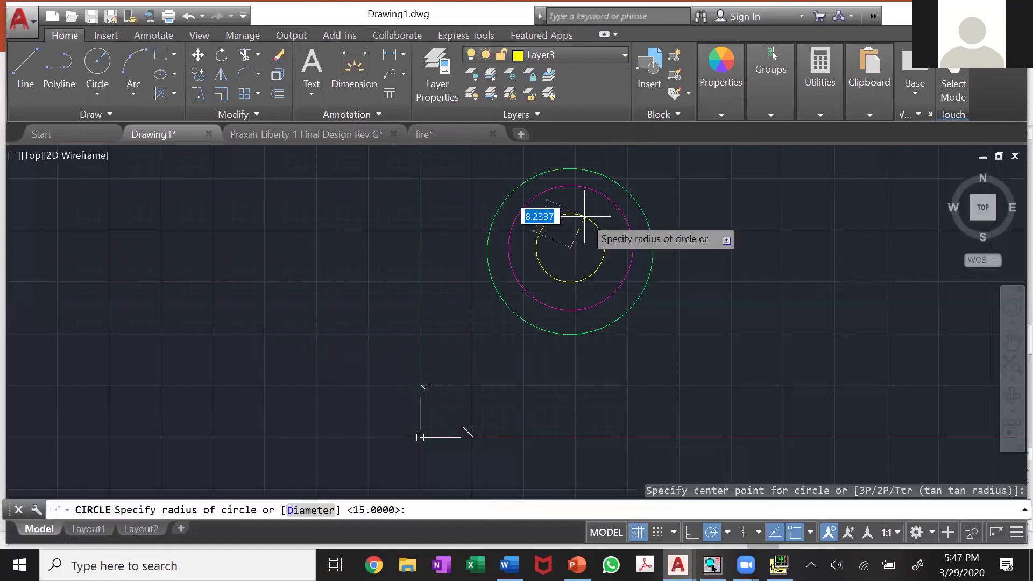
{"action": "type", "text": "8"}
{"action": "key", "text": "Return"}
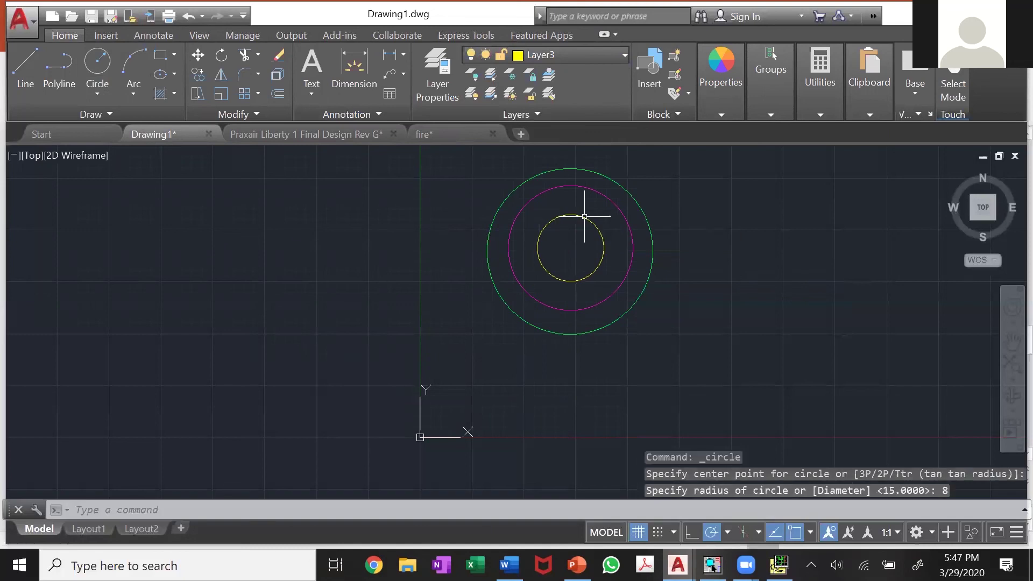
Turn off Layer3, including as the current layer, followed by Layer2 and Layer1
{"action": "left_click", "coordinate": [613, 55]}
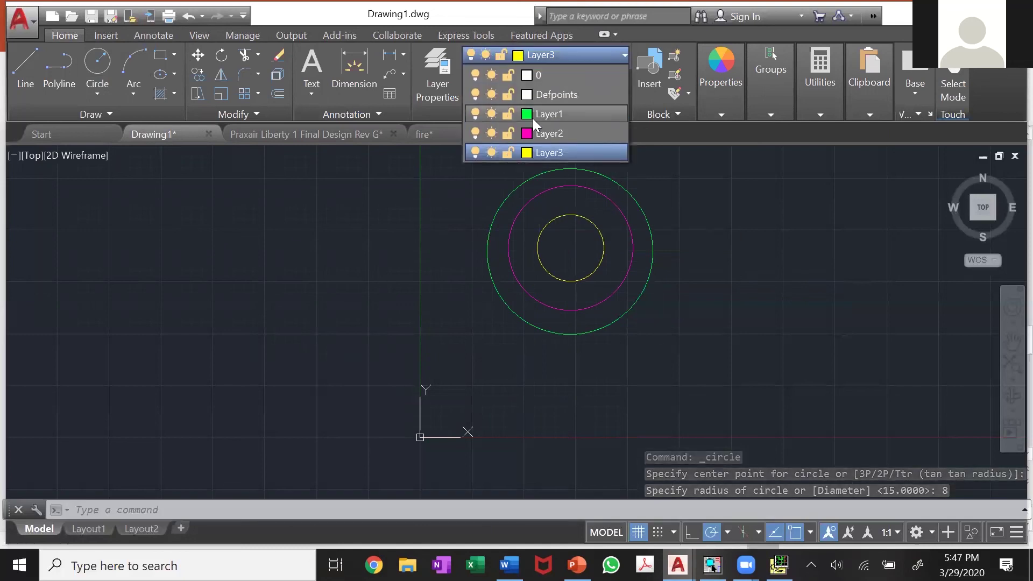
{"action": "left_click", "coordinate": [476, 152]}
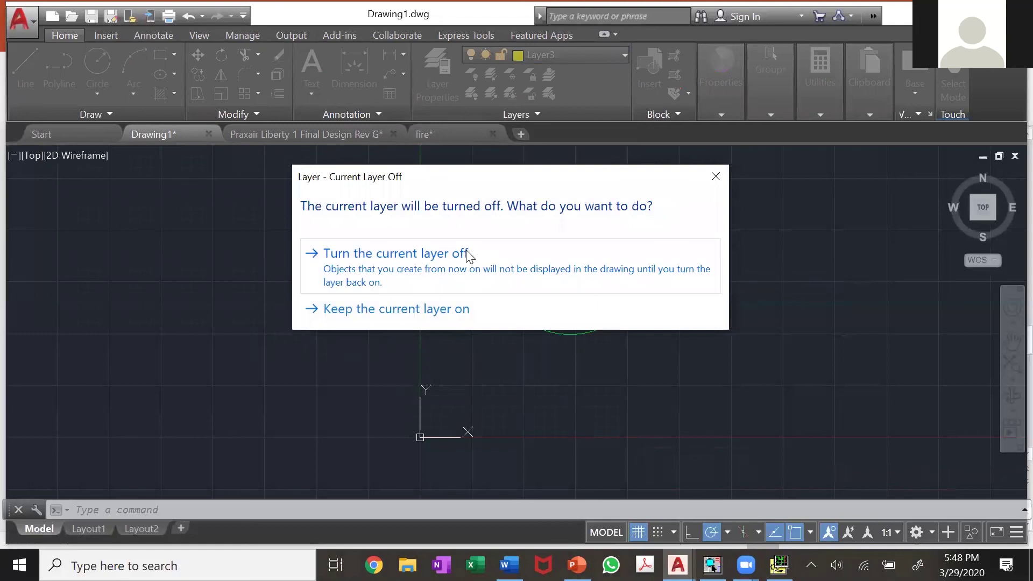
{"action": "left_click", "coordinate": [466, 254]}
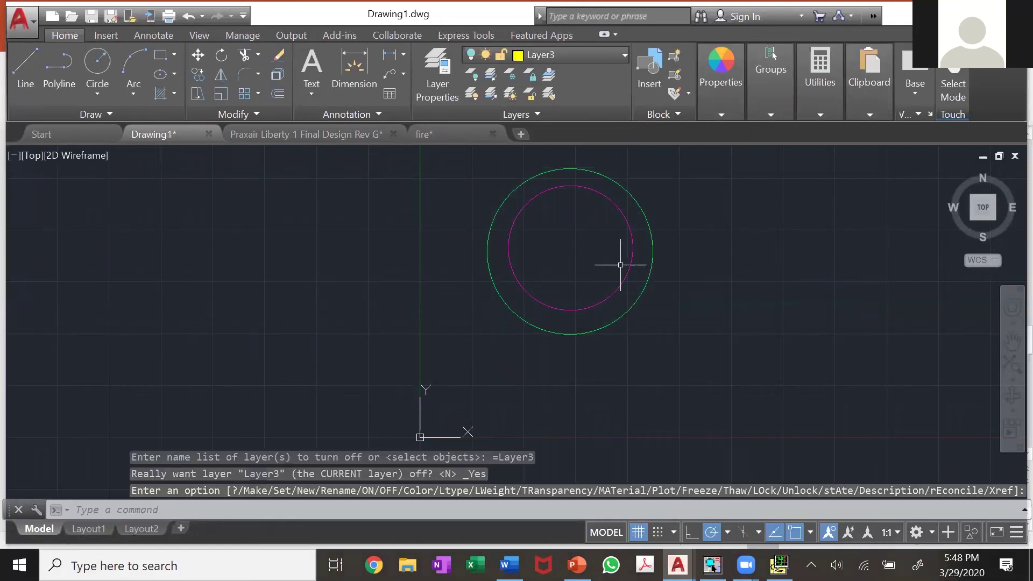
{"action": "left_click", "coordinate": [600, 53]}
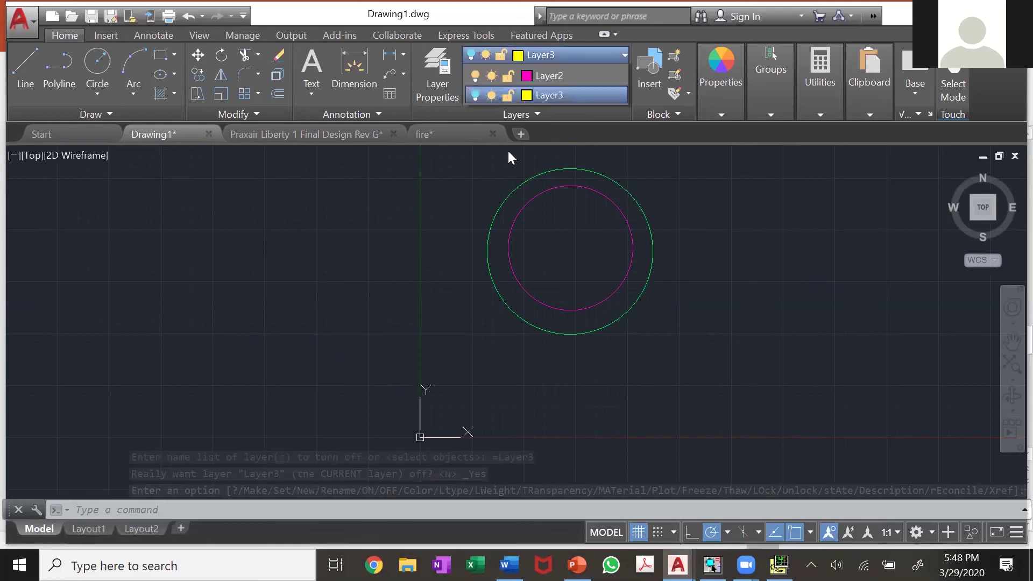
{"action": "left_click", "coordinate": [476, 134]}
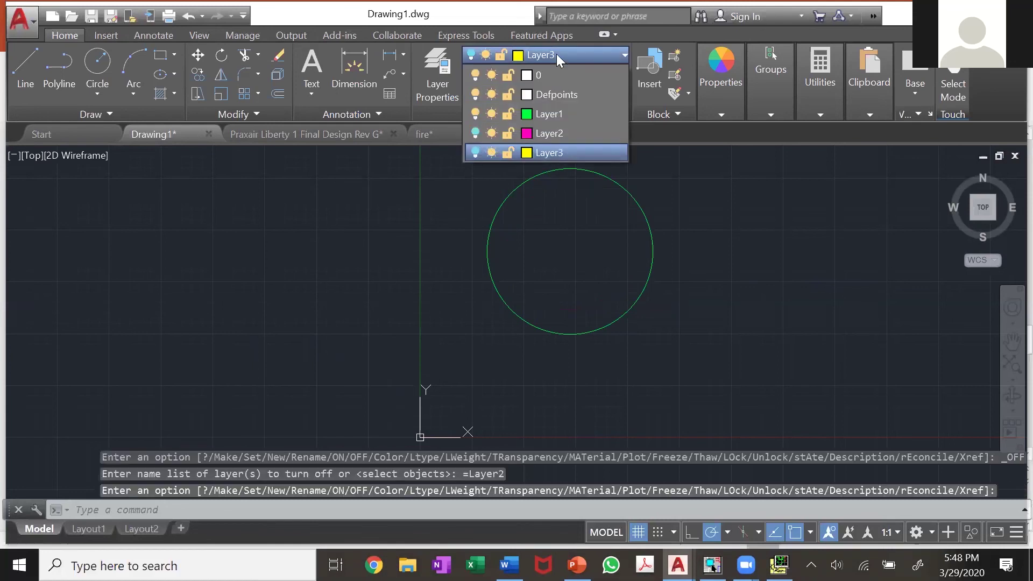
{"action": "left_click", "coordinate": [476, 115]}
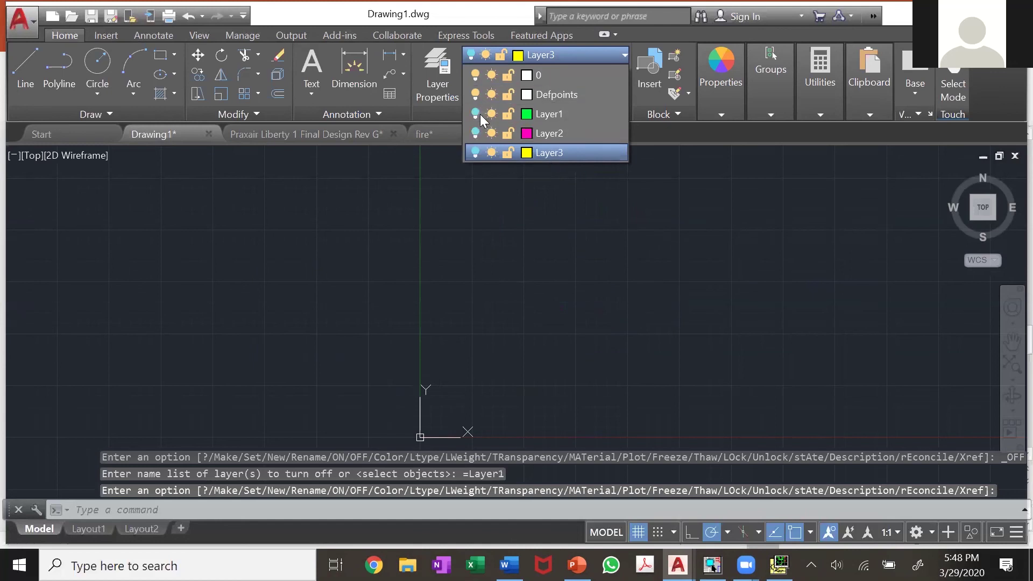
Turn Layer1, Layer2 and Layer3 back on
{"action": "left_click", "coordinate": [476, 114]}
{"action": "left_click", "coordinate": [475, 134]}
{"action": "left_click", "coordinate": [475, 152]}
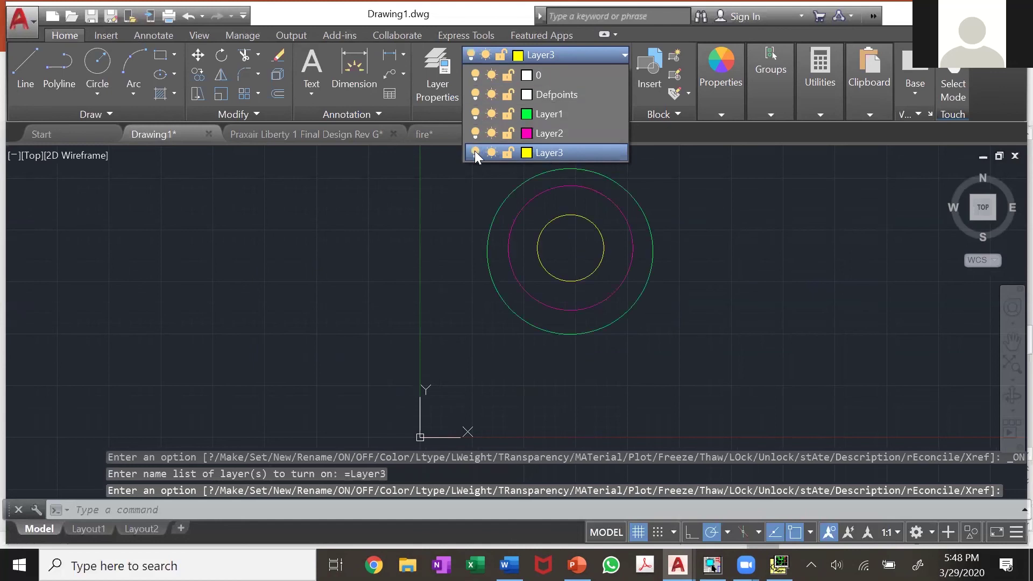
{"action": "left_click", "coordinate": [678, 217]}
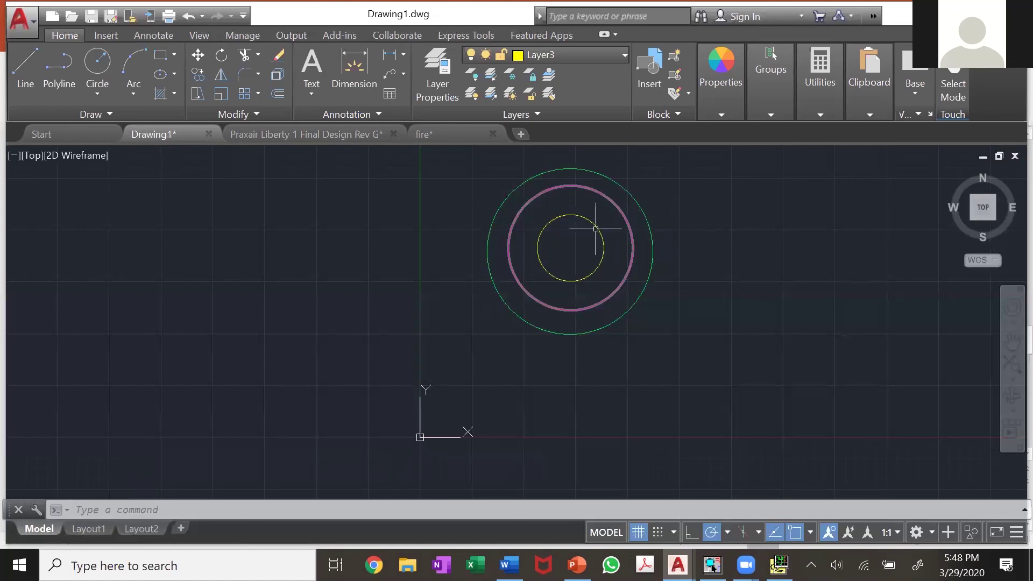
Add a diameter dimension to the outer green circle, placing its text outside to the right of the circle
{"action": "left_click", "coordinate": [352, 68]}
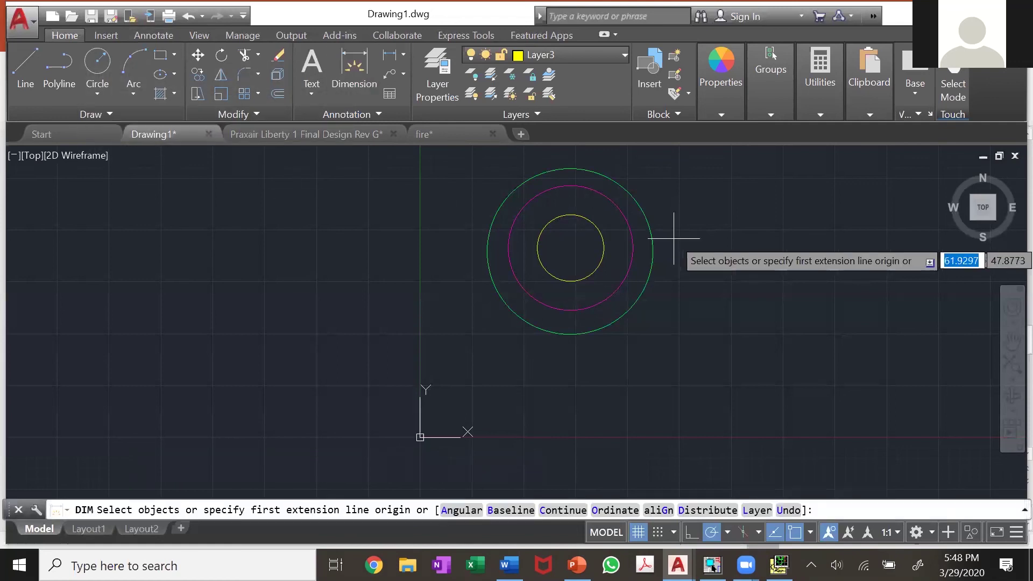
{"action": "left_click", "coordinate": [652, 240]}
{"action": "left_click", "coordinate": [653, 242]}
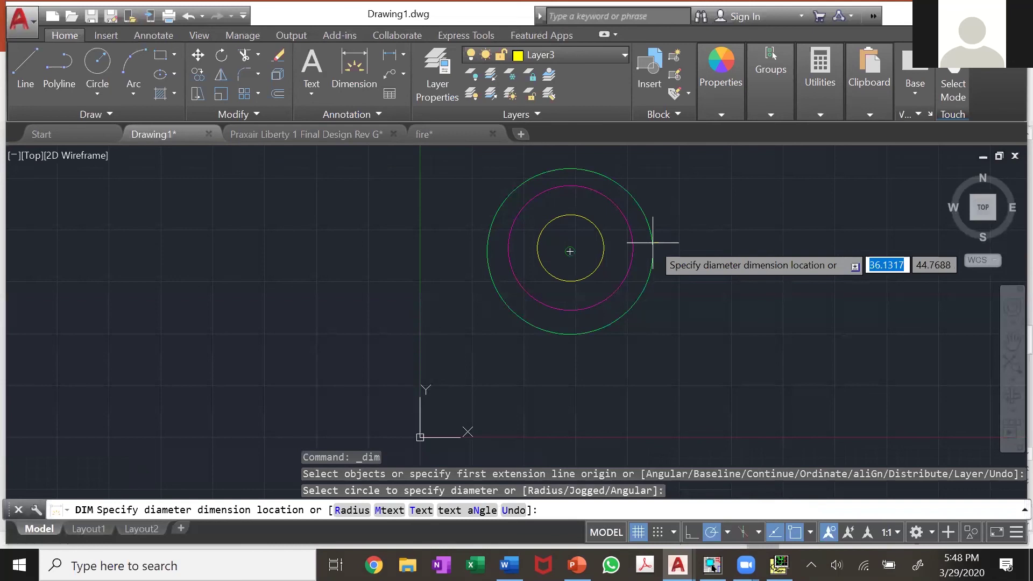
{"action": "left_click", "coordinate": [699, 230]}
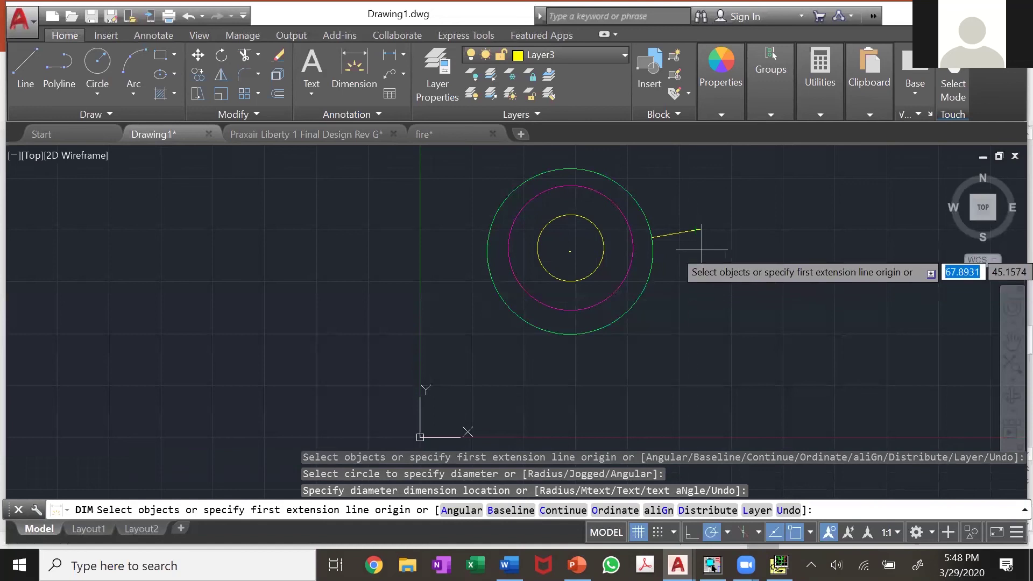
{"action": "key", "text": "Return"}
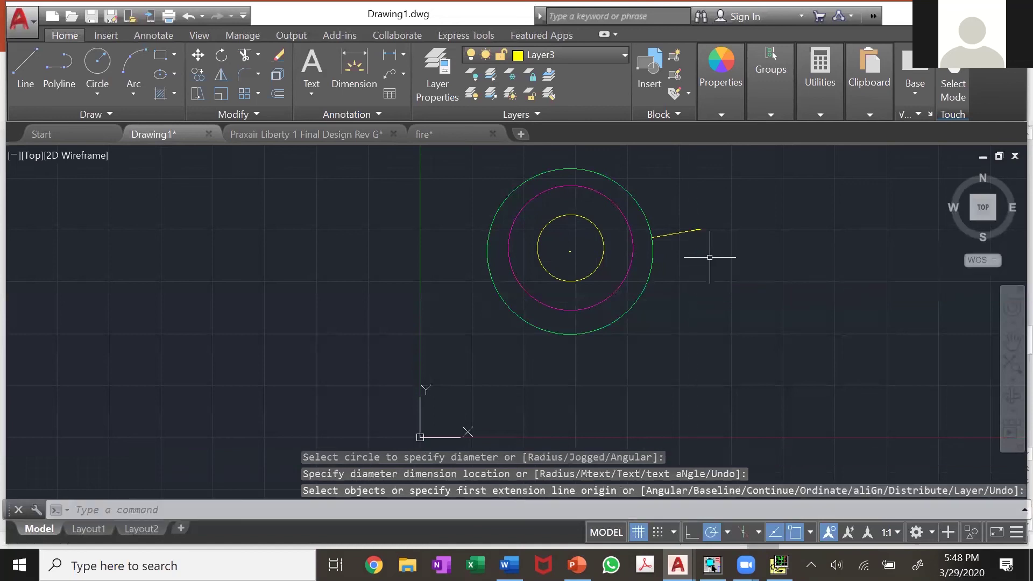
Edit the text of the outer green circle's diameter dimension and set its text height to 0.8
{"action": "left_click", "coordinate": [699, 229]}
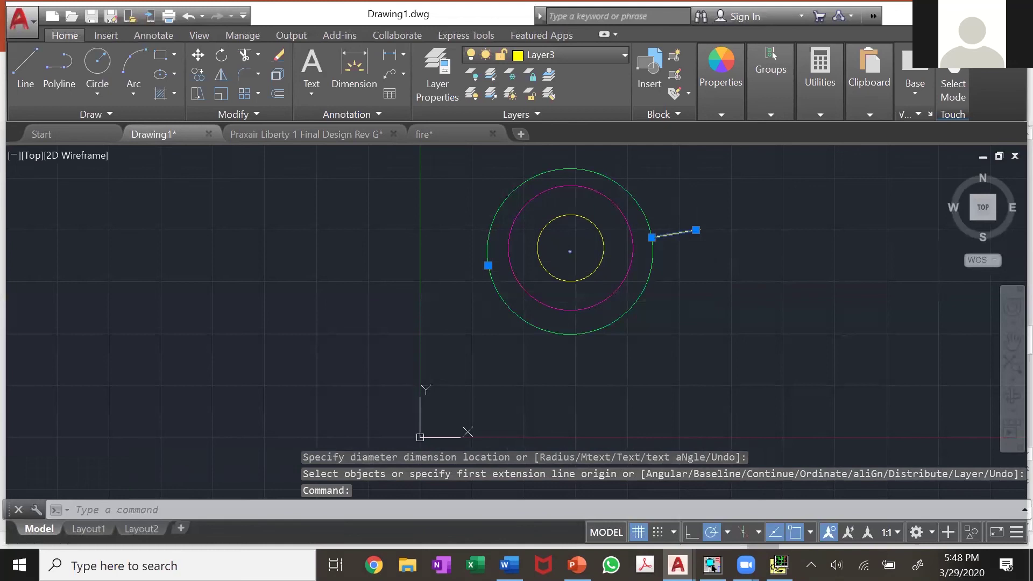
{"action": "double_click", "coordinate": [699, 231]}
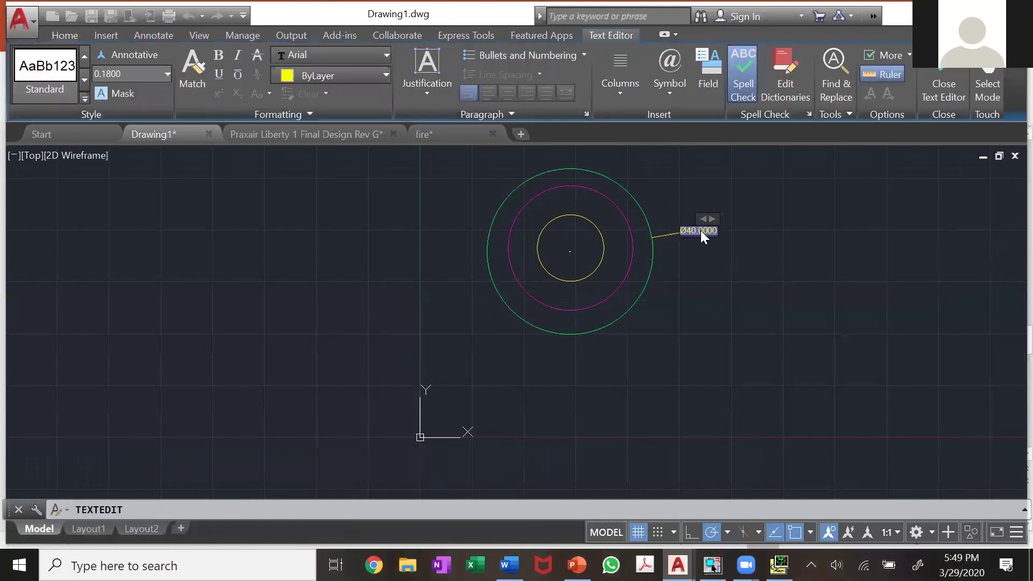
{"action": "scroll", "coordinate": [700, 230], "scroll_direction": "up", "scroll_amount": 4}
{"action": "left_click", "coordinate": [698, 228]}
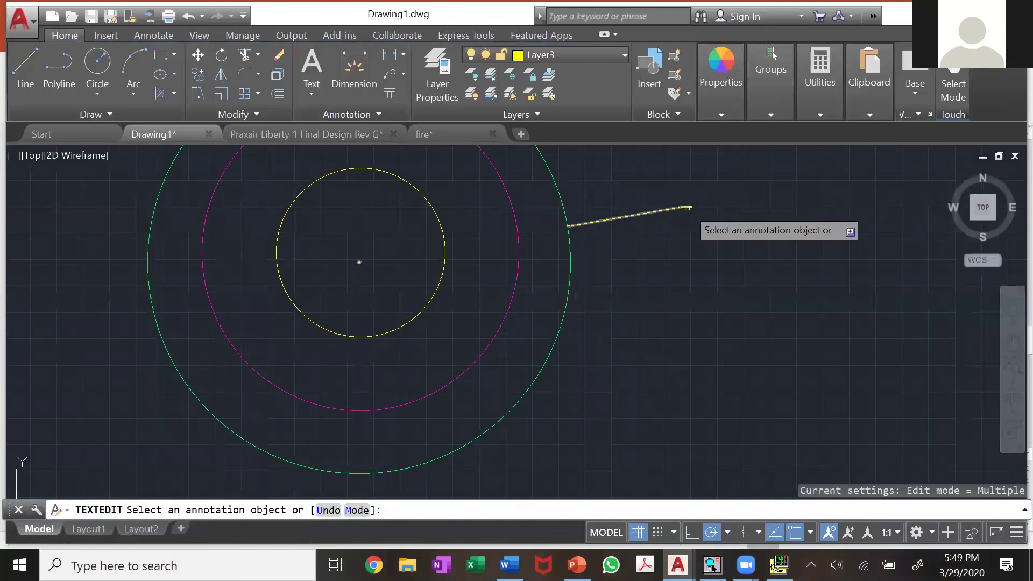
{"action": "scroll", "coordinate": [698, 228], "scroll_direction": "up", "scroll_amount": 5}
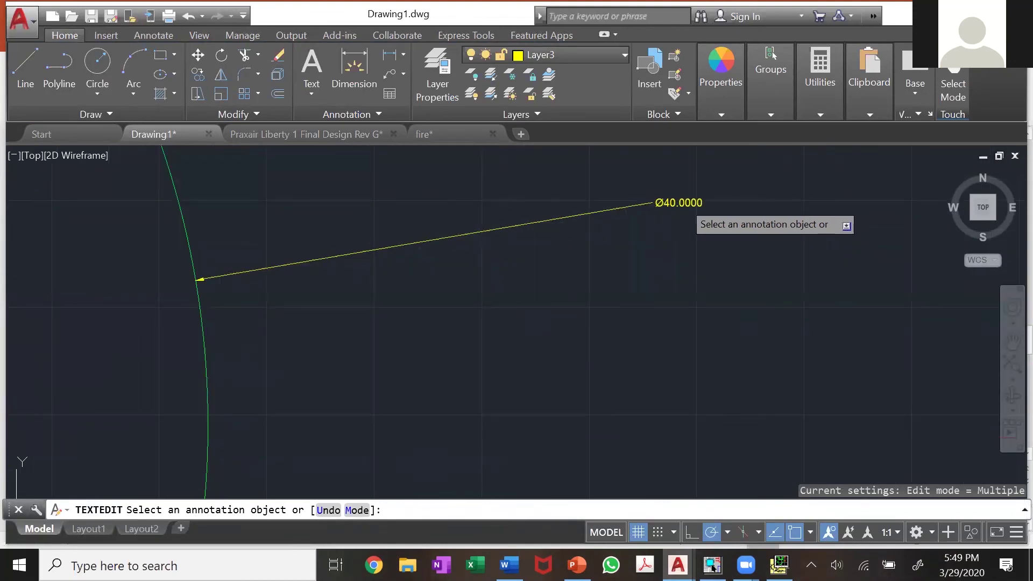
{"action": "left_click", "coordinate": [679, 204]}
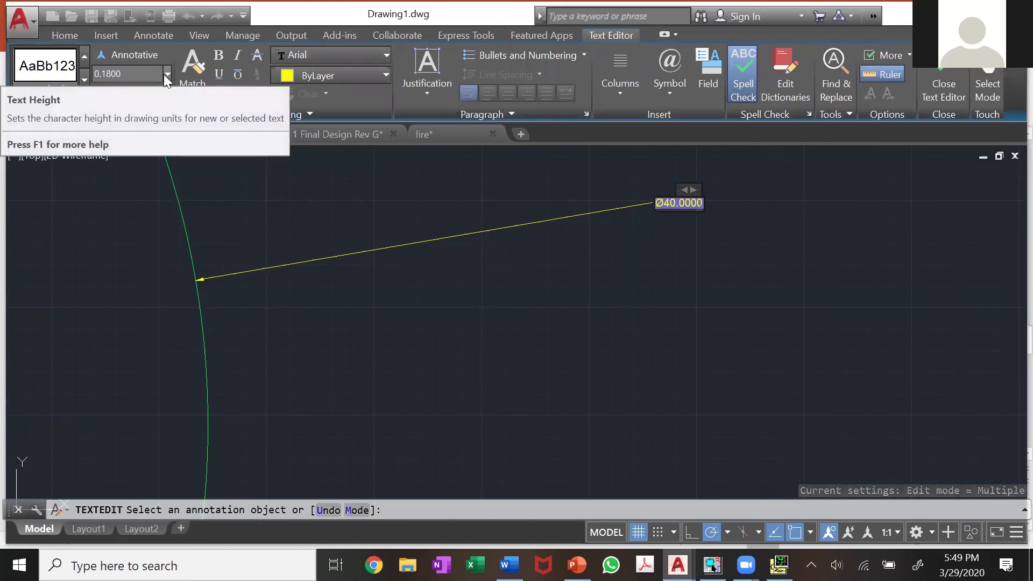
{"action": "left_click", "coordinate": [144, 74]}
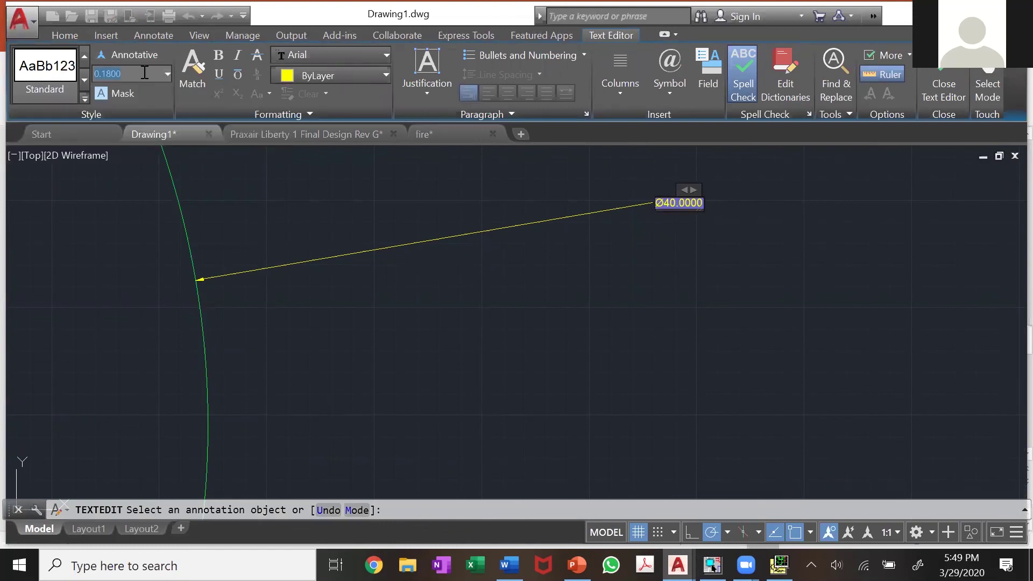
{"action": "key", "text": "BackSpace"}
{"action": "type", "text": "0.8"}
{"action": "key", "text": "Return"}
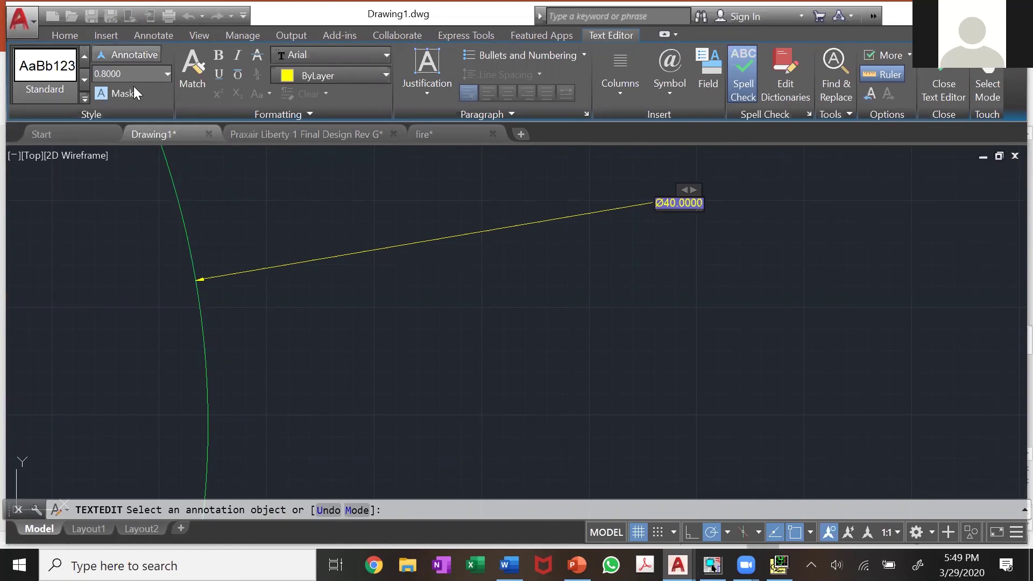
Set the diameter dimension's text height to 2 and save the text changes
{"action": "left_click", "coordinate": [135, 79]}
{"action": "type", "text": "2"}
{"action": "key", "text": "Return"}
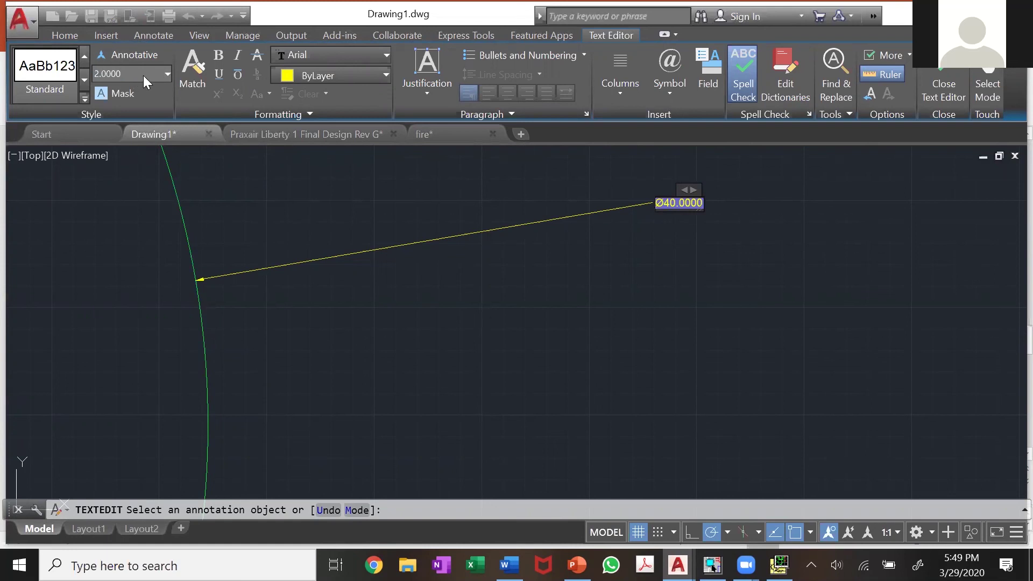
{"action": "left_click", "coordinate": [137, 72]}
{"action": "key", "text": "Escape"}
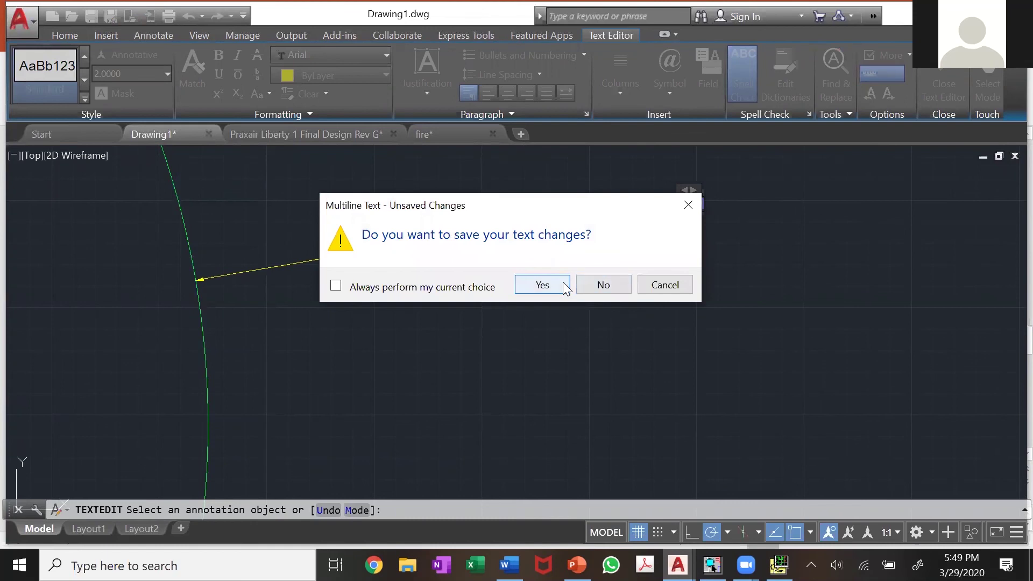
{"action": "left_click", "coordinate": [564, 286]}
{"action": "scroll", "coordinate": [586, 293], "scroll_direction": "down", "scroll_amount": 4}
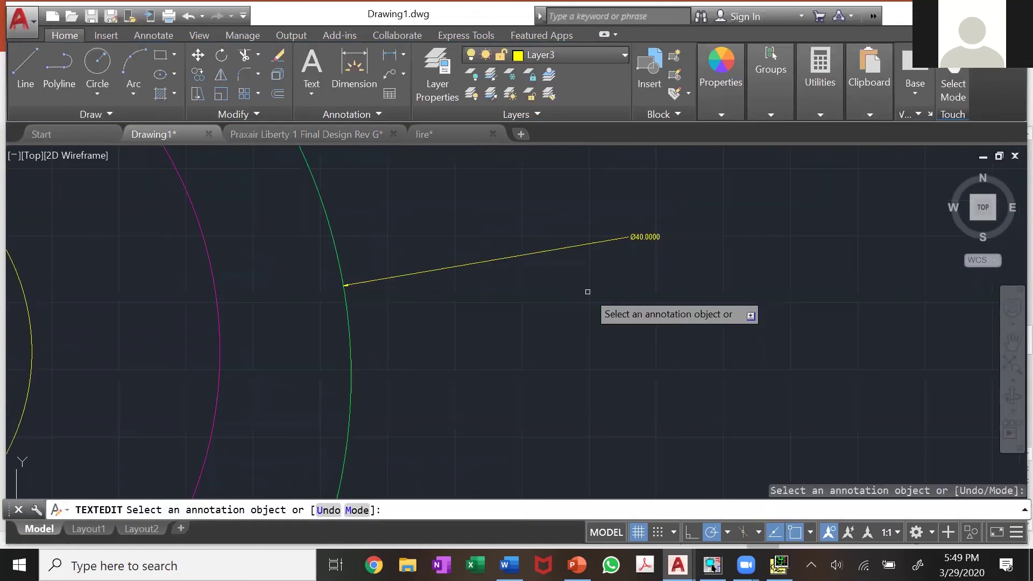
{"action": "scroll", "coordinate": [614, 272], "scroll_direction": "up", "scroll_amount": 4}
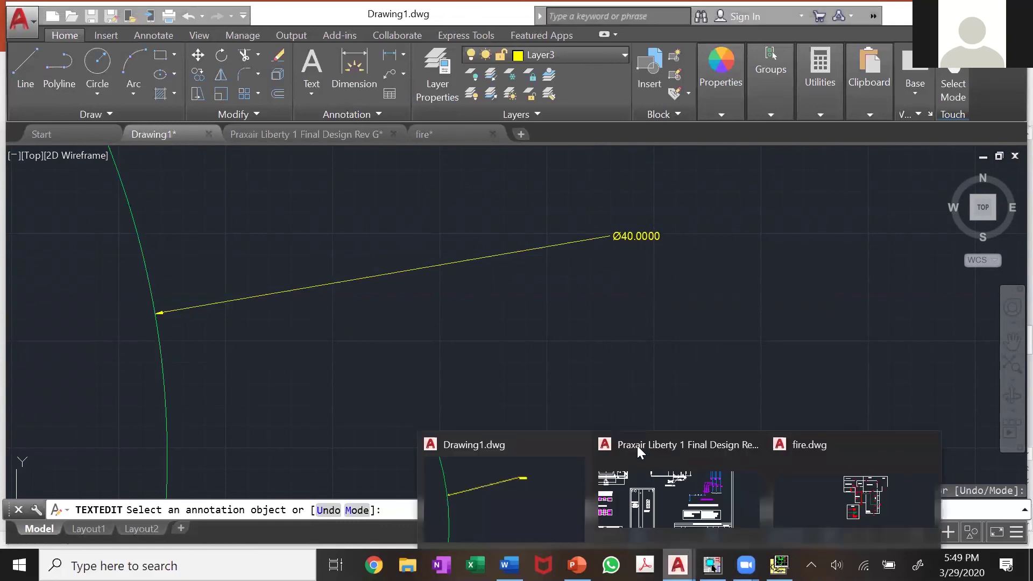
Switch to the Praxair Liberty 1 Final Design Rev G drawing and examine the terminal box front view and Section A-A
{"action": "key", "text": "ctrl+Tab"}
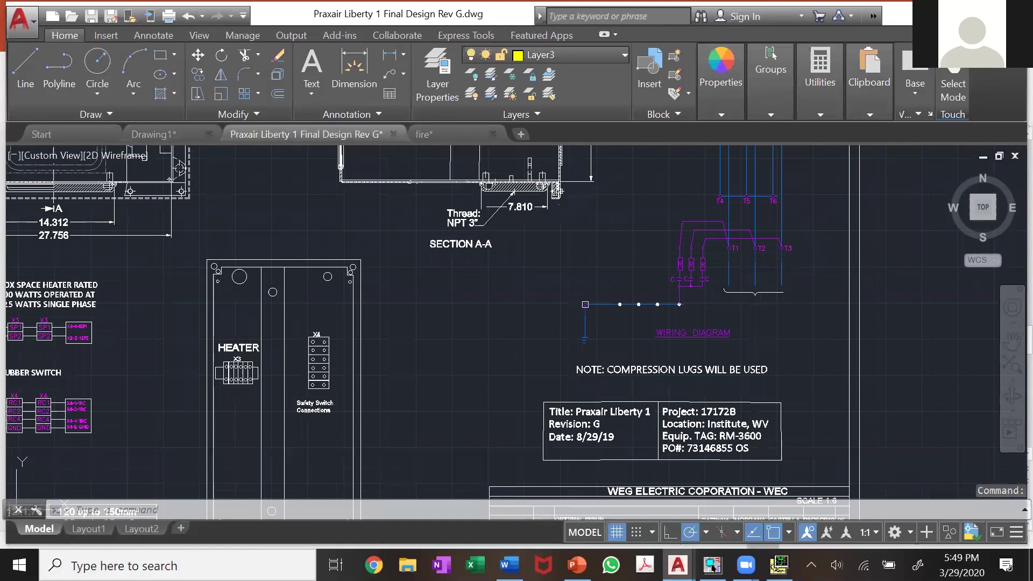
{"action": "scroll", "coordinate": [375, 269], "scroll_direction": "down", "scroll_amount": 6}
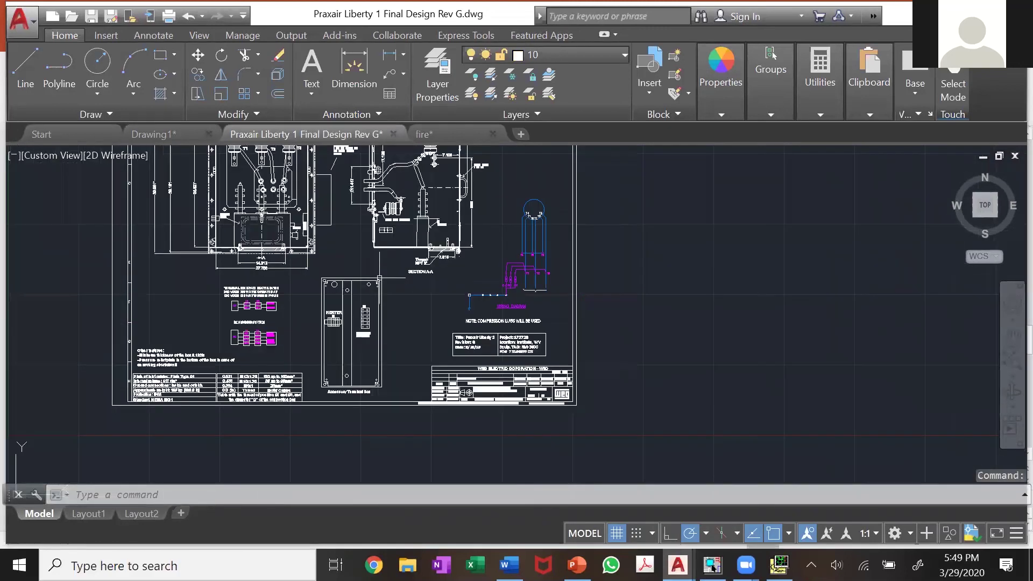
{"action": "scroll", "coordinate": [311, 173], "scroll_direction": "up", "scroll_amount": 2}
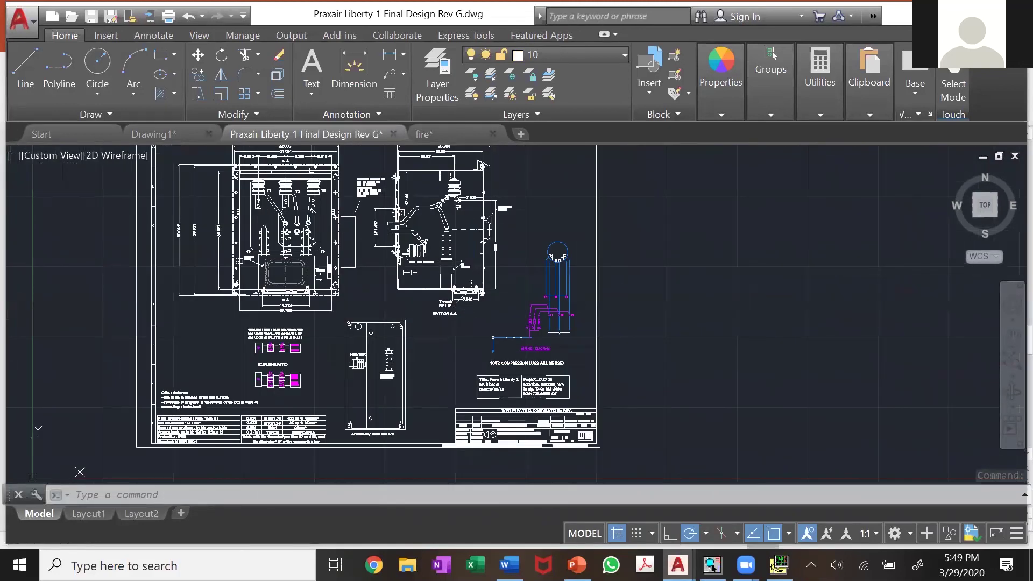
{"action": "scroll", "coordinate": [320, 178], "scroll_direction": "up", "scroll_amount": 2}
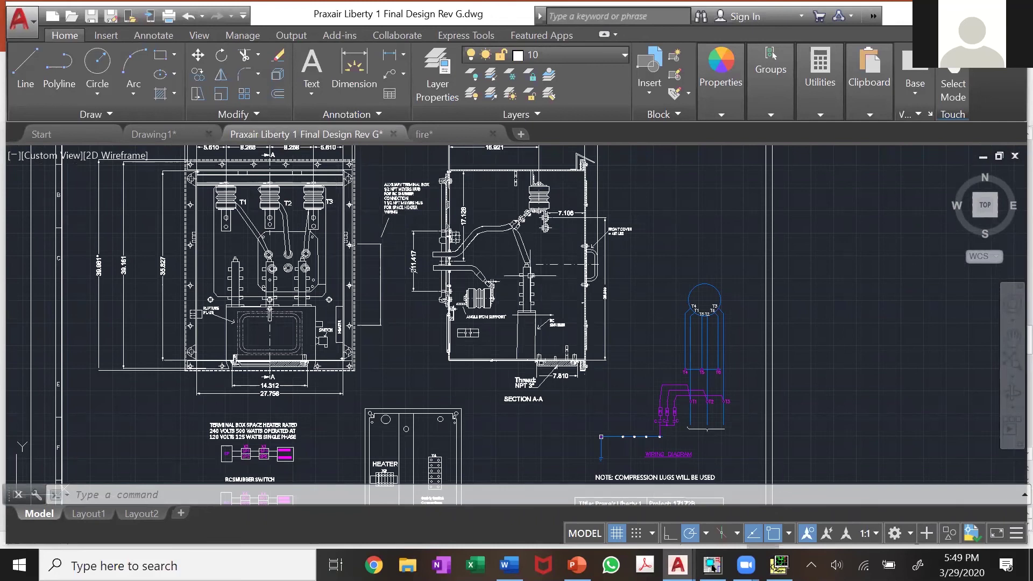
{"action": "scroll", "coordinate": [491, 259], "scroll_direction": "down", "scroll_amount": 2}
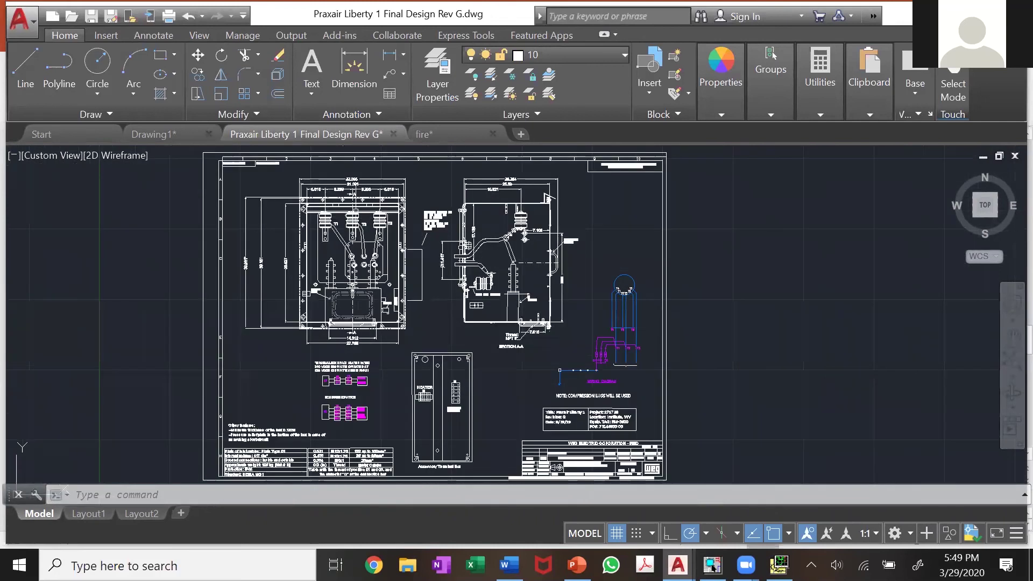
{"action": "scroll", "coordinate": [369, 234], "scroll_direction": "up", "scroll_amount": 4}
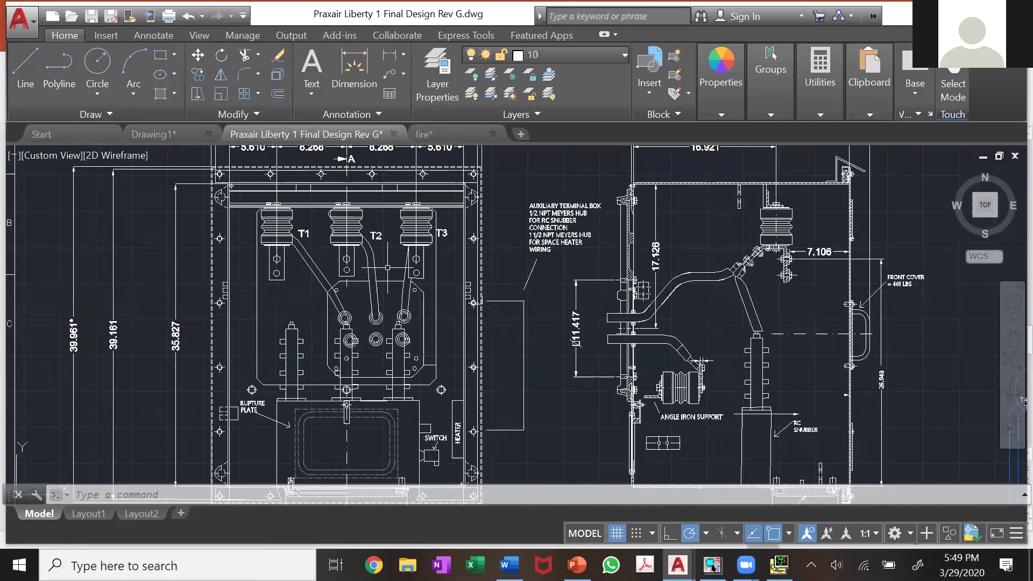
{"action": "scroll", "coordinate": [388, 267], "scroll_direction": "down", "scroll_amount": 2}
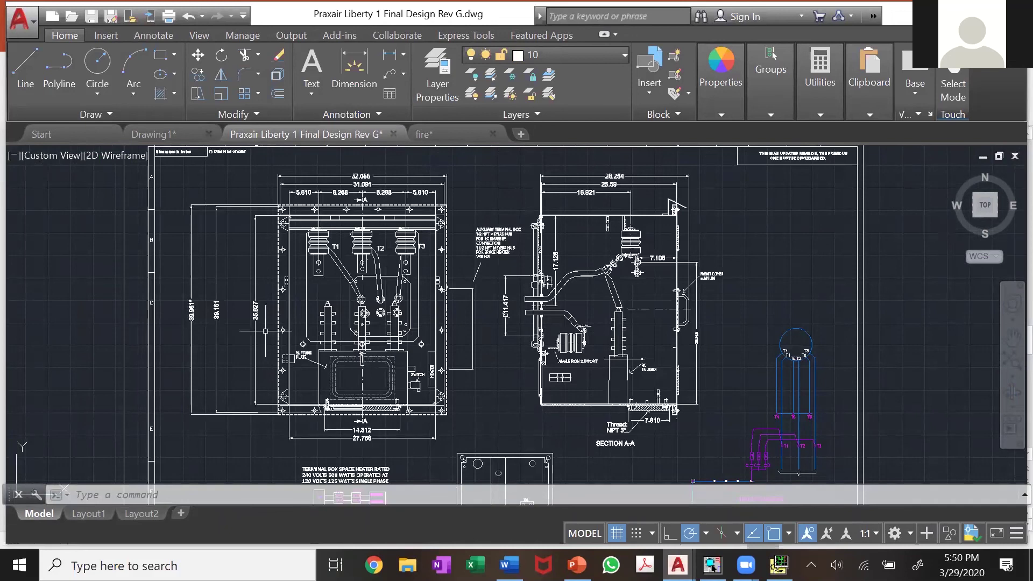
{"action": "scroll", "coordinate": [266, 330], "scroll_direction": "up", "scroll_amount": 2}
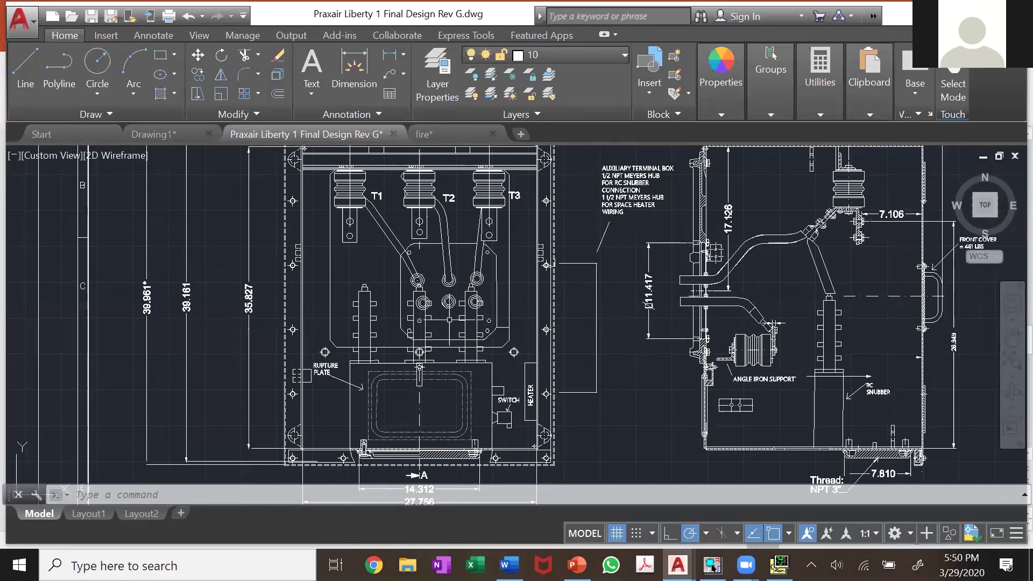
{"action": "middle_click_drag", "start_coordinate": [449, 302], "coordinate": [313, 311]}
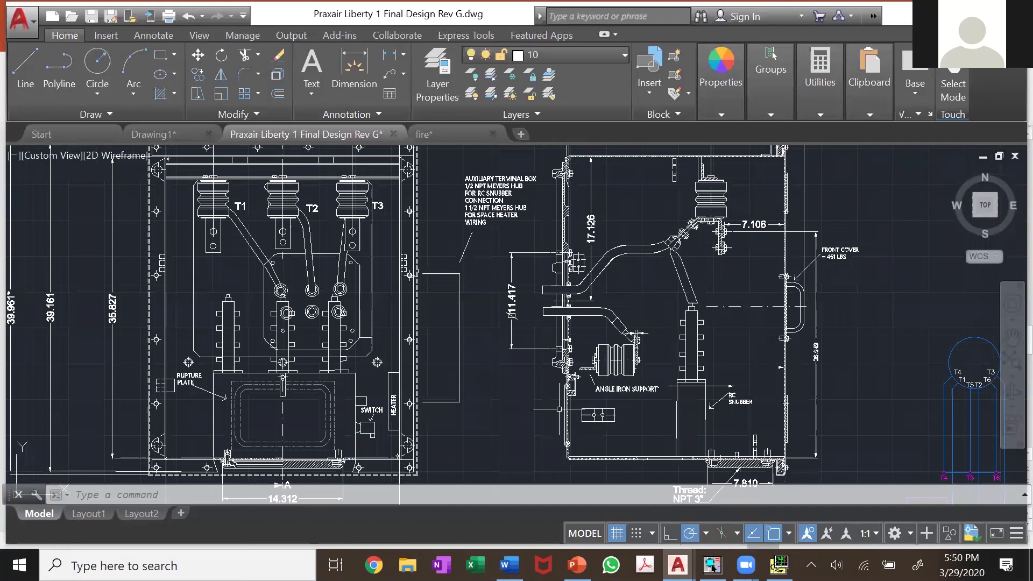
Review the whole terminal box sheet and its list of layers without changing the current layer
{"action": "type", "text": "z"}
{"action": "key", "text": "Return"}
{"action": "type", "text": "e"}
{"action": "key", "text": "Return"}
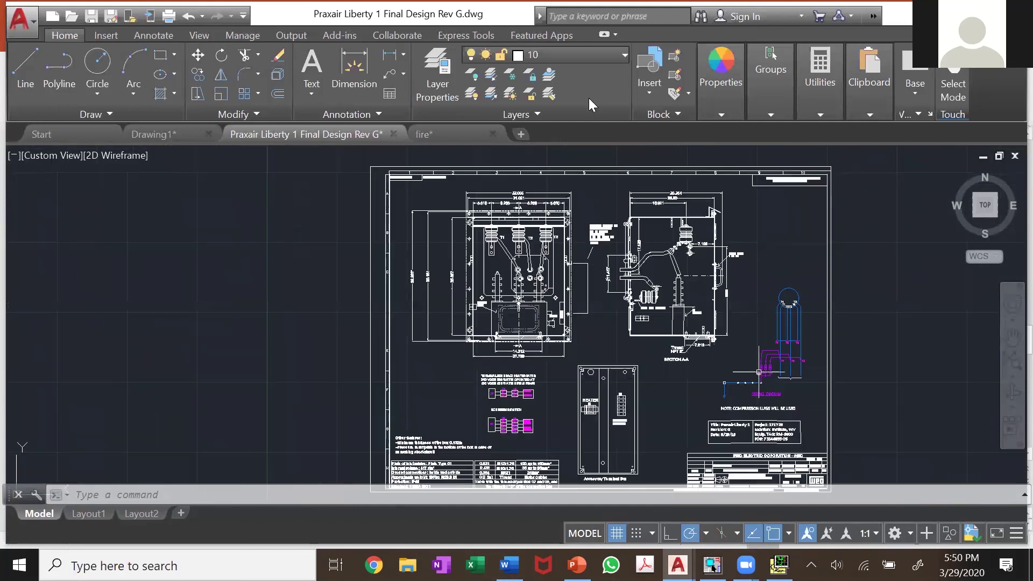
{"action": "key", "text": "ctrl+z"}
{"action": "left_click", "coordinate": [598, 53]}
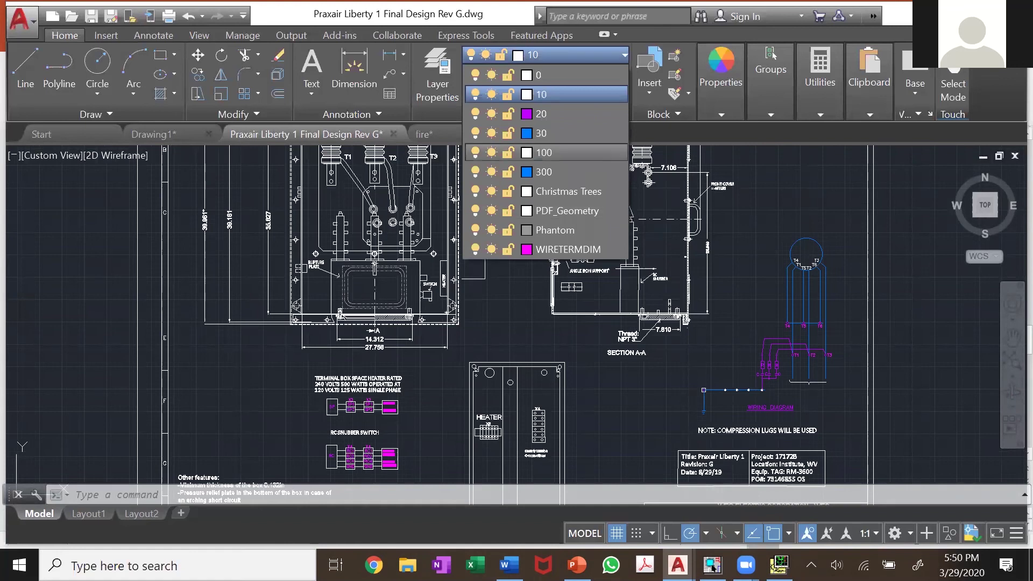
{"action": "key", "text": "Escape"}
Examine the title block, revision and project information table, and surrounding notes of the terminal box drawing
{"action": "scroll", "coordinate": [743, 244], "scroll_direction": "down", "scroll_amount": 2}
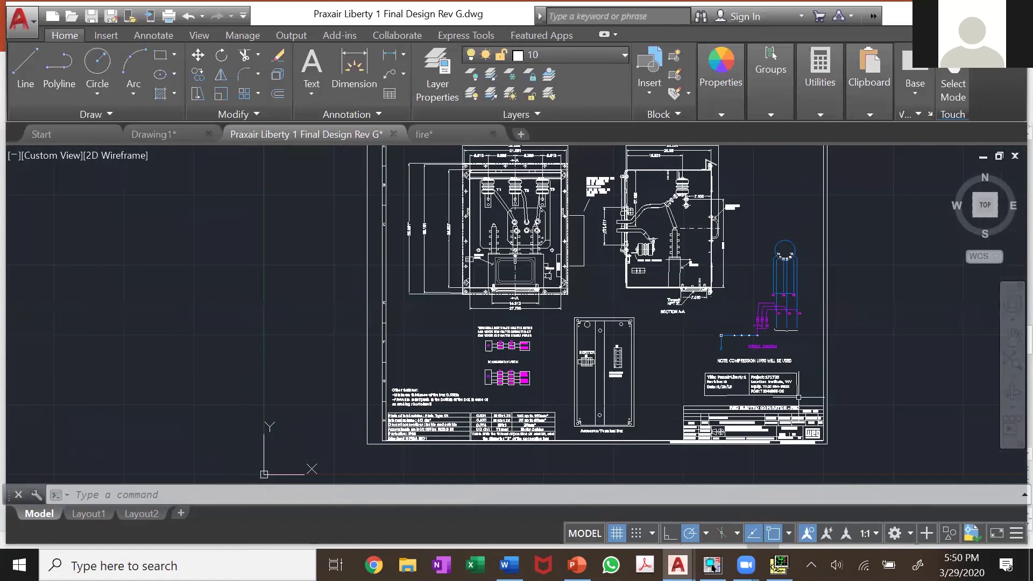
{"action": "scroll", "coordinate": [799, 397], "scroll_direction": "up", "scroll_amount": 5}
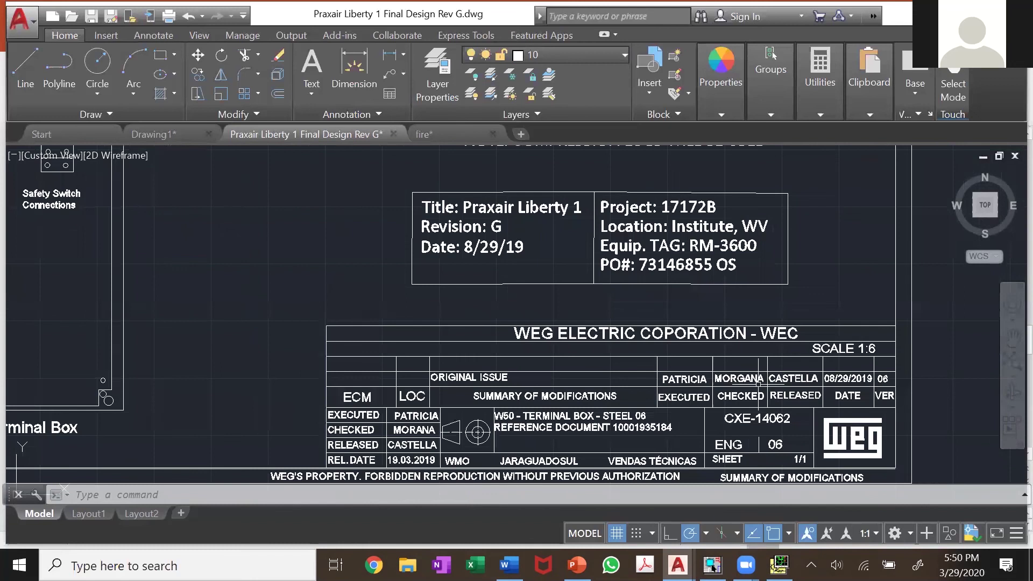
{"action": "scroll", "coordinate": [759, 383], "scroll_direction": "down", "scroll_amount": 2}
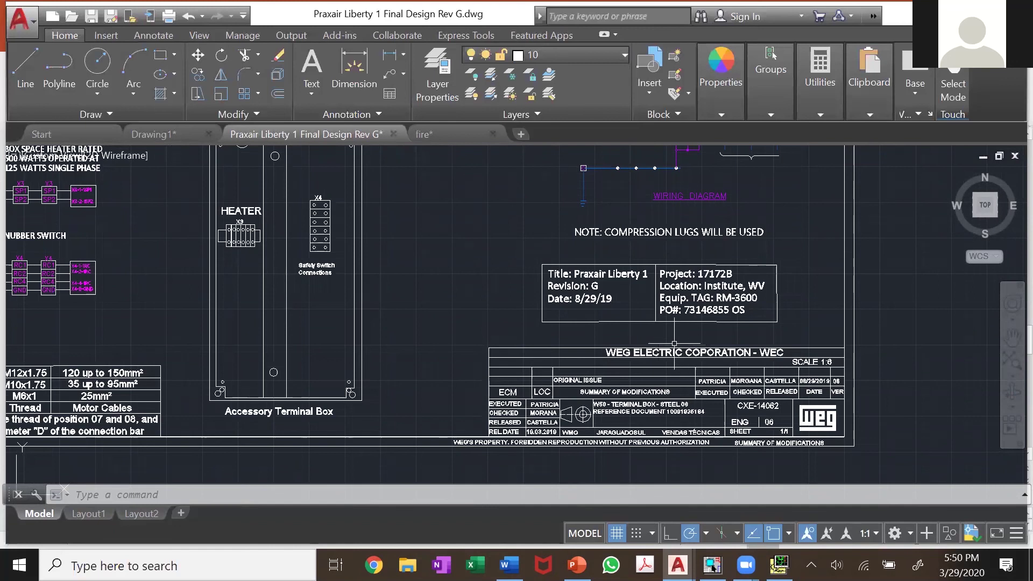
{"action": "scroll", "coordinate": [674, 343], "scroll_direction": "up", "scroll_amount": 3}
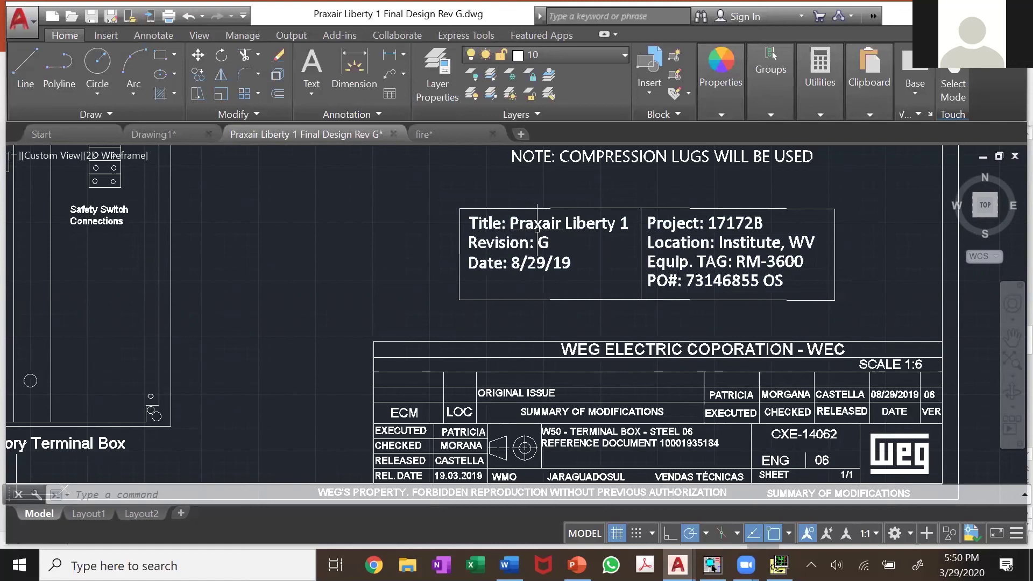
{"action": "scroll", "coordinate": [537, 225], "scroll_direction": "down", "scroll_amount": 2}
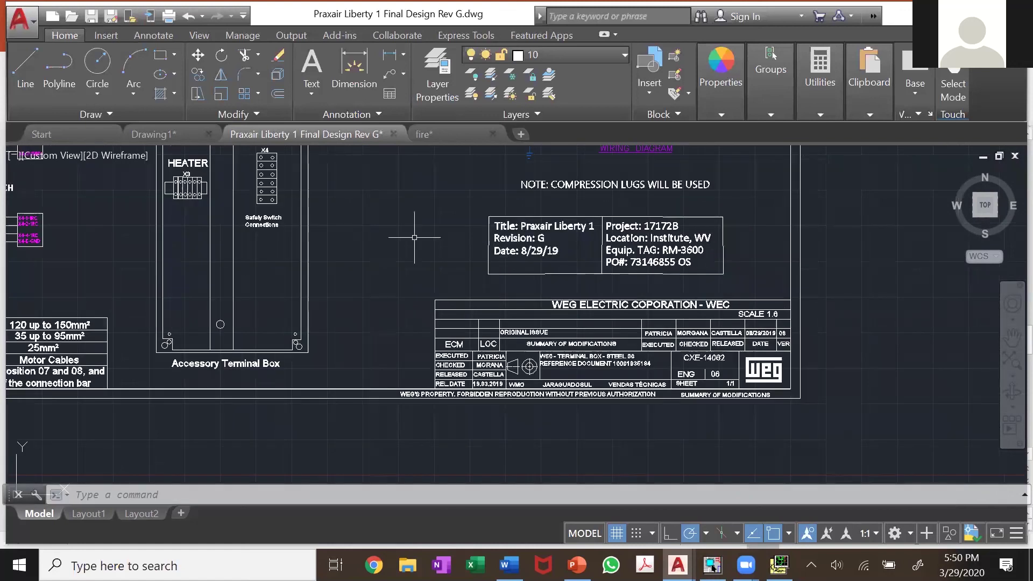
{"action": "scroll", "coordinate": [518, 228], "scroll_direction": "up", "scroll_amount": 2}
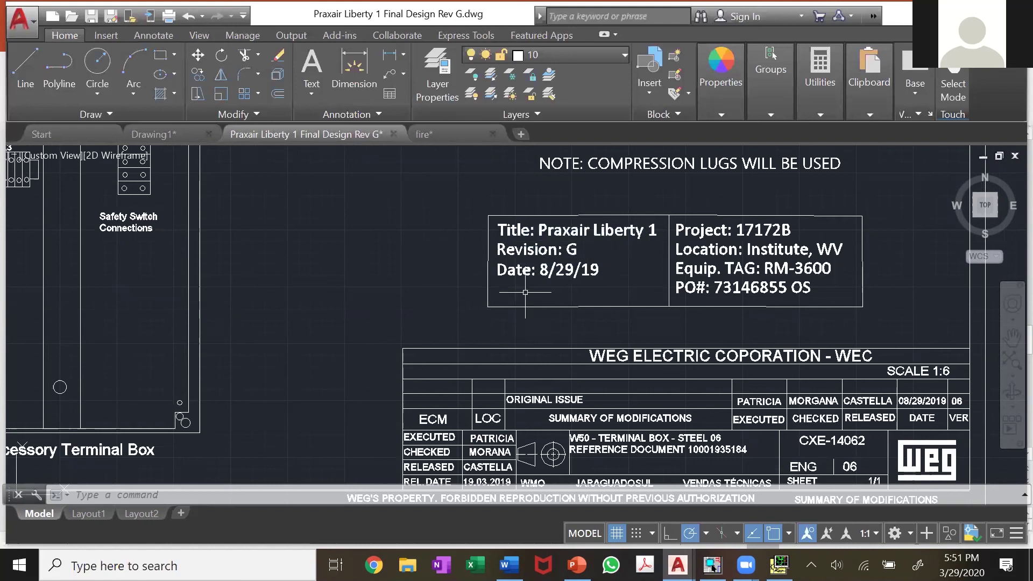
{"action": "scroll", "coordinate": [617, 282], "scroll_direction": "down", "scroll_amount": 4}
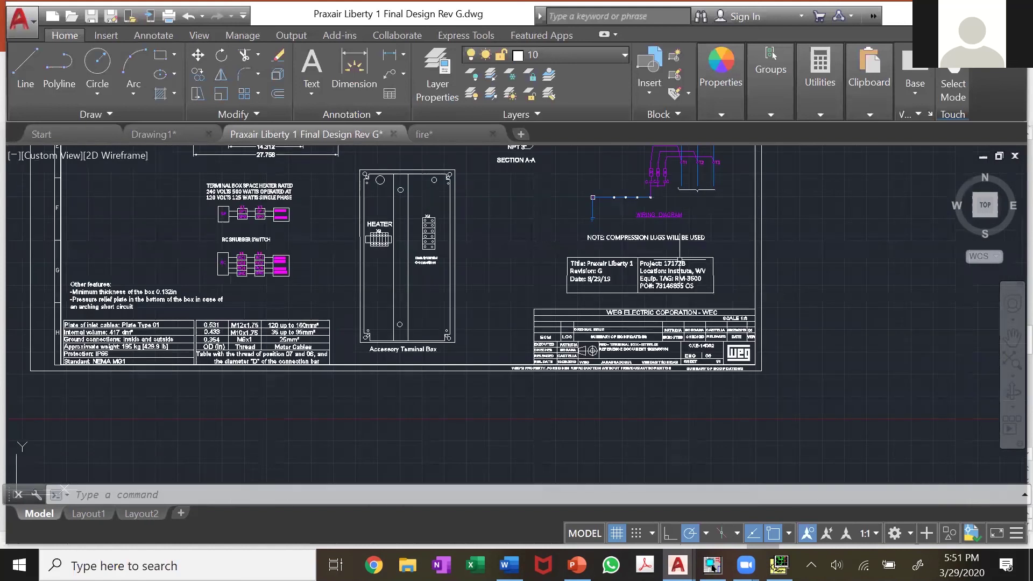
{"action": "scroll", "coordinate": [679, 293], "scroll_direction": "up", "scroll_amount": 2}
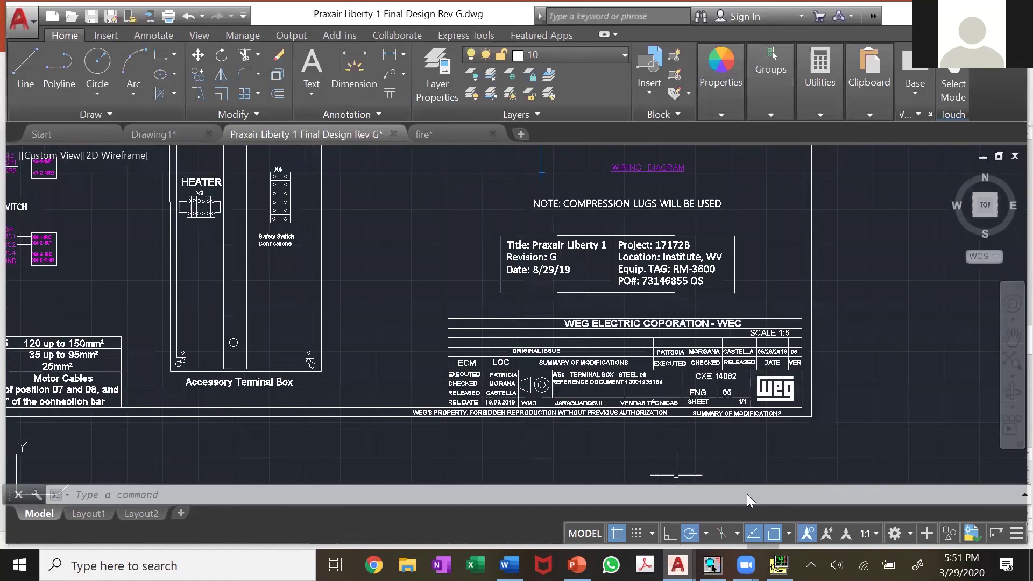
Switch to the fire.dwg floor plan and examine its rooms, exits, legend, and primary and secondary escape routes
{"action": "mouse_move", "coordinate": [677, 564]}
{"action": "left_click", "coordinate": [855, 489]}
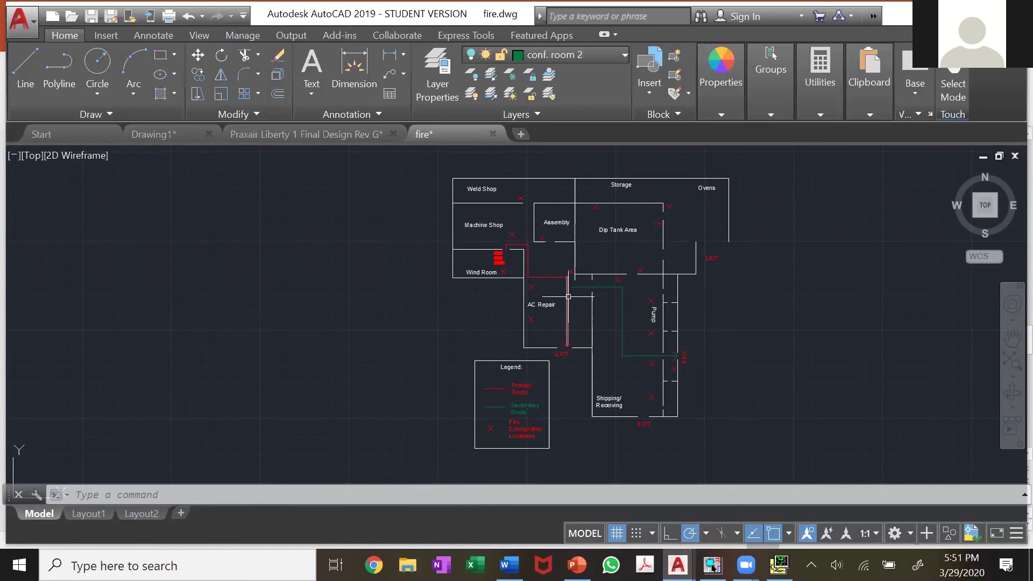
{"action": "scroll", "coordinate": [568, 296], "scroll_direction": "up", "scroll_amount": 2}
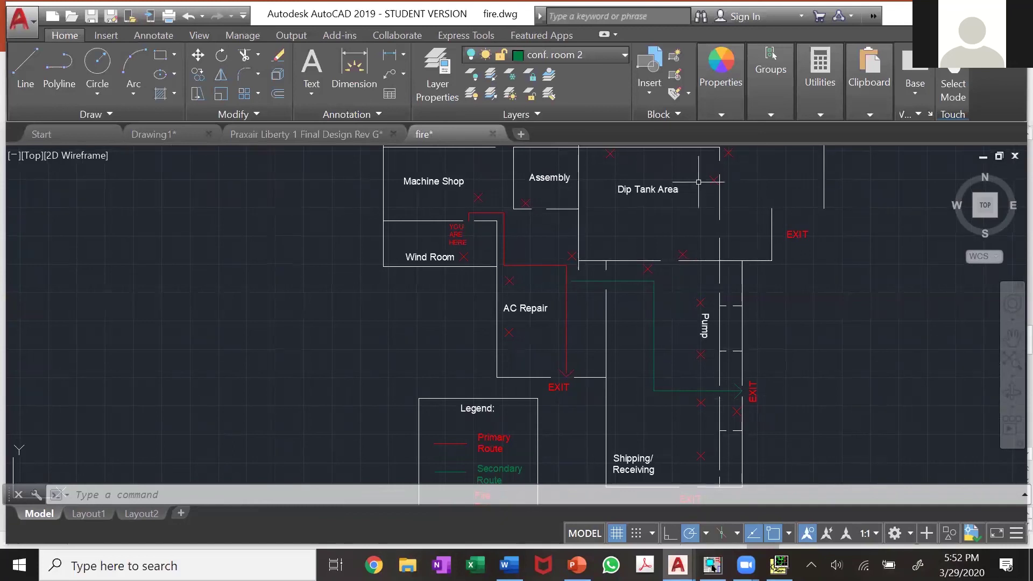
{"action": "scroll", "coordinate": [650, 296], "scroll_direction": "down", "scroll_amount": 2}
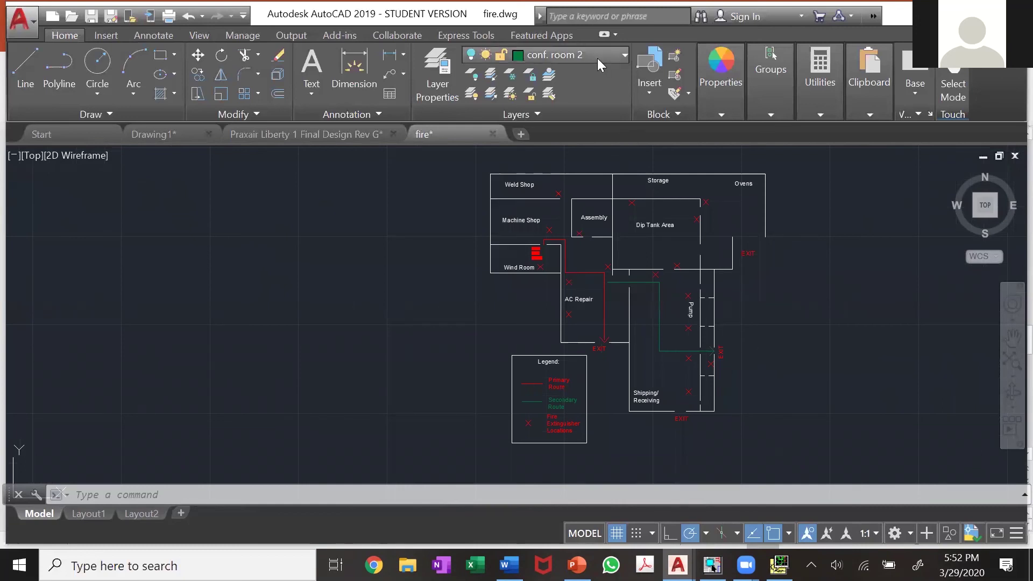
Turn on the Defpoints, Dip Tank, Dip Tank 2nd, Diptank2 and Diptank2 2nd layers in the fire escape plan
{"action": "left_click", "coordinate": [573, 55]}
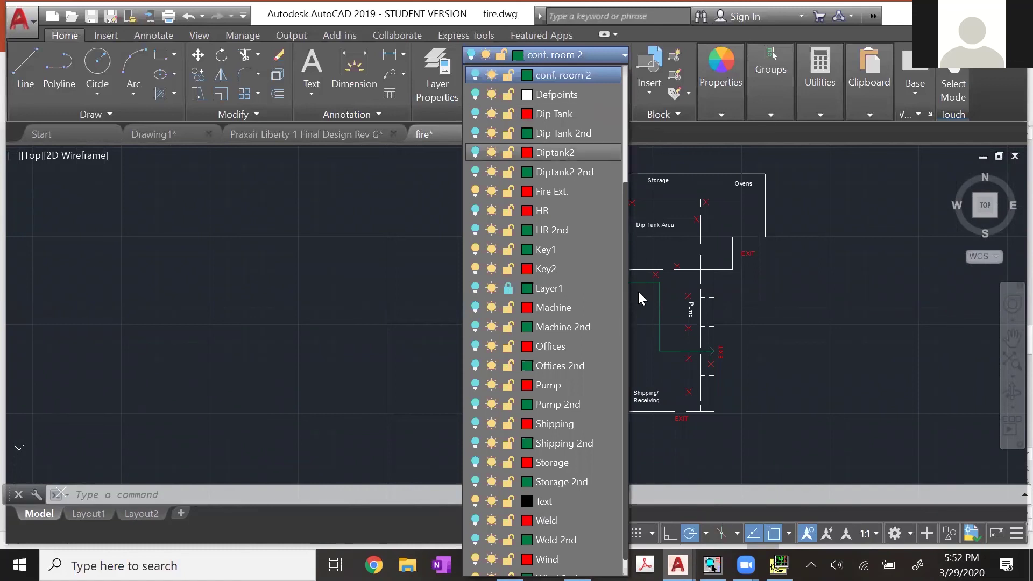
{"action": "left_click", "coordinate": [475, 172]}
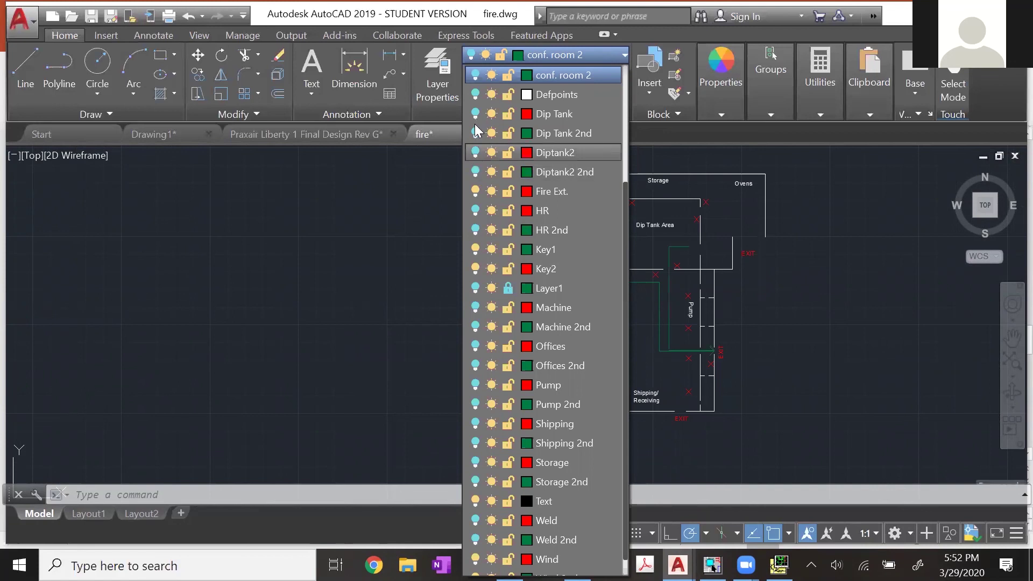
{"action": "left_click", "coordinate": [476, 117]}
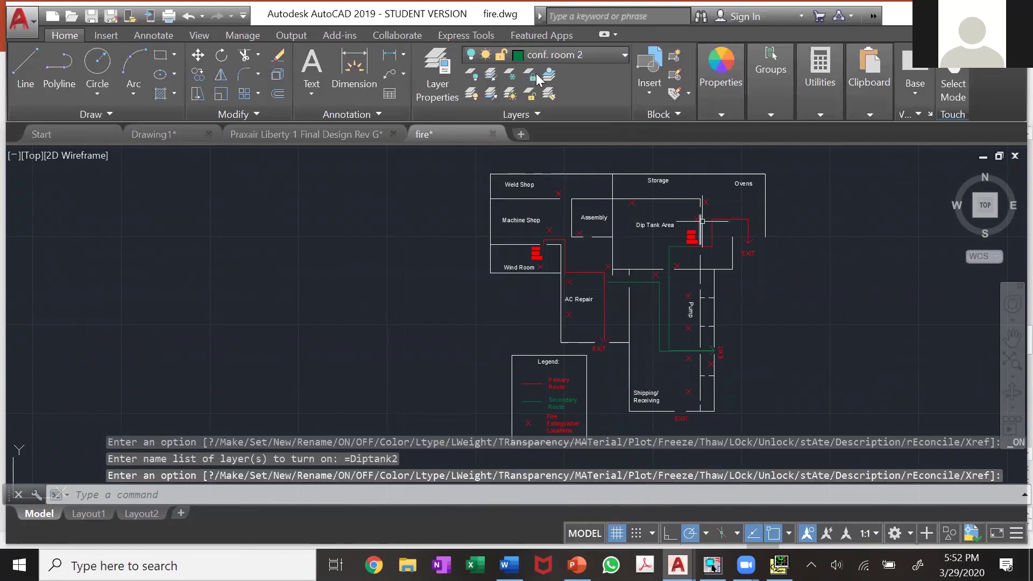
{"action": "left_click", "coordinate": [543, 55]}
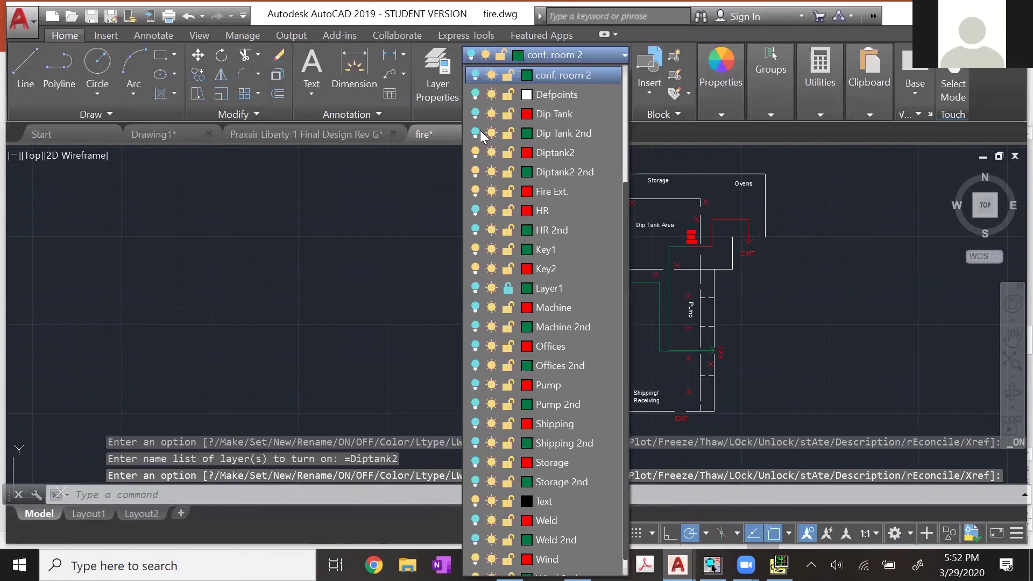
{"action": "left_click", "coordinate": [475, 94]}
{"action": "left_click", "coordinate": [750, 243]}
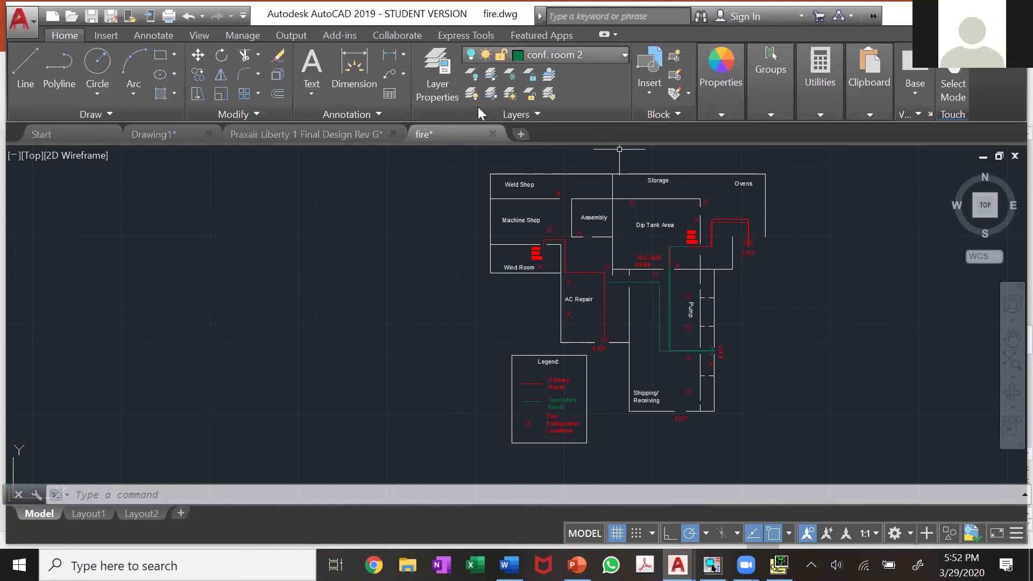
Turn off the Defpoints, Dip Tank and Diptank2 layers to hide the dip tank's primary escape routes
{"action": "left_click", "coordinate": [476, 54]}
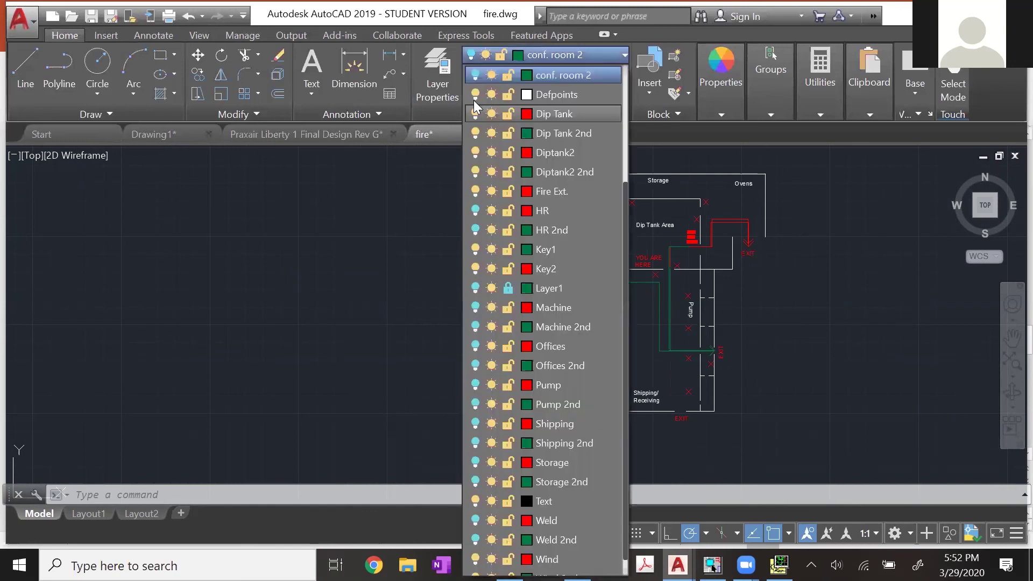
{"action": "left_click", "coordinate": [475, 152]}
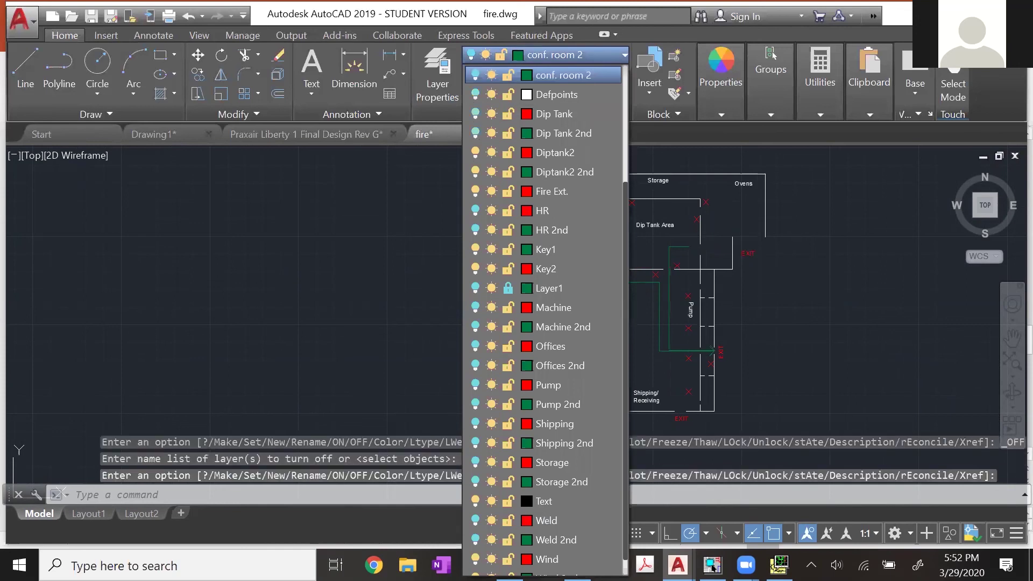
{"action": "left_click", "coordinate": [737, 374]}
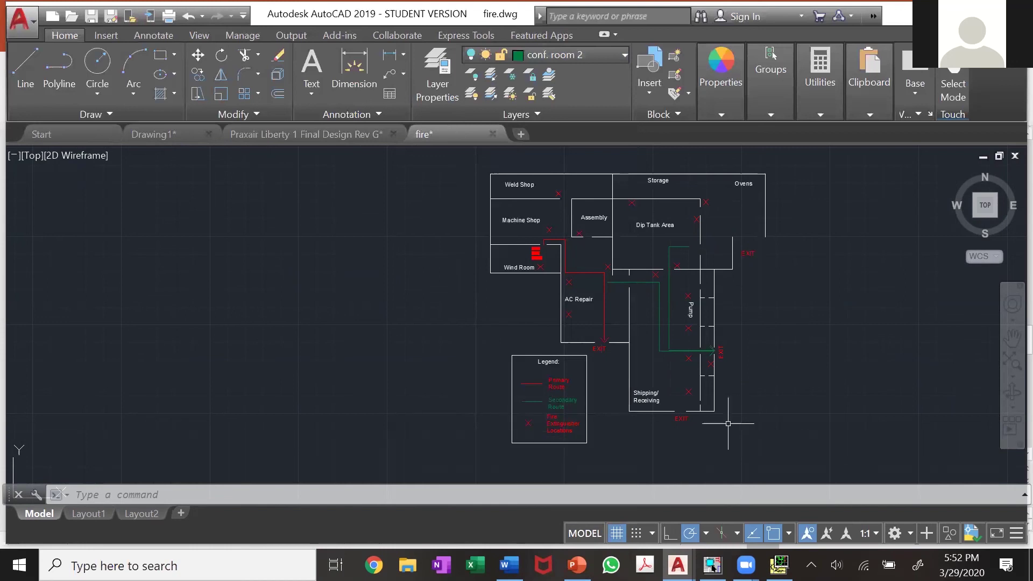
Switch to the Engineering 4H.pptx presentation in PowerPoint and show the Links for Download slide
{"action": "key", "text": "alt+Tab"}
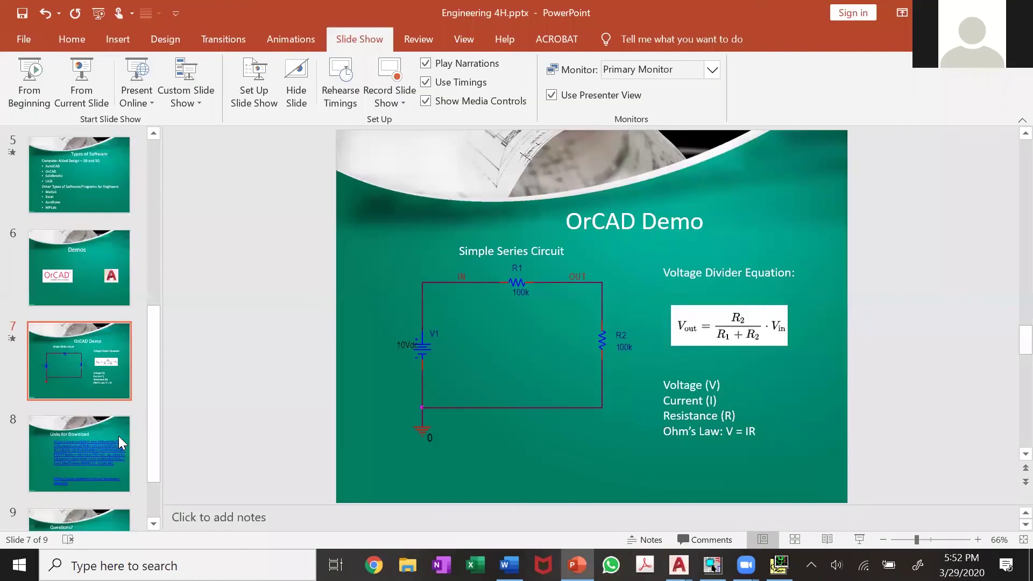
{"action": "left_click", "coordinate": [101, 425]}
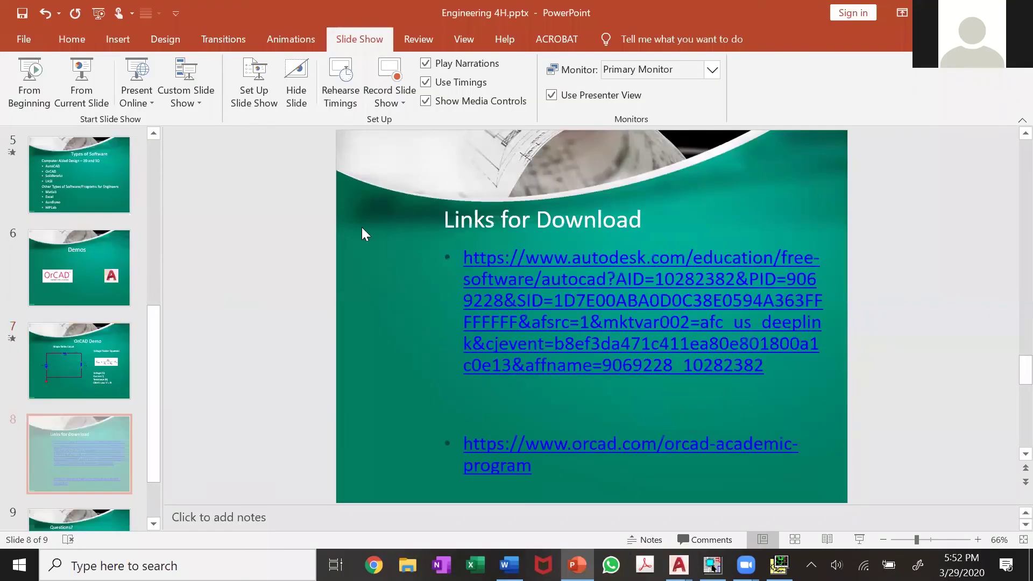